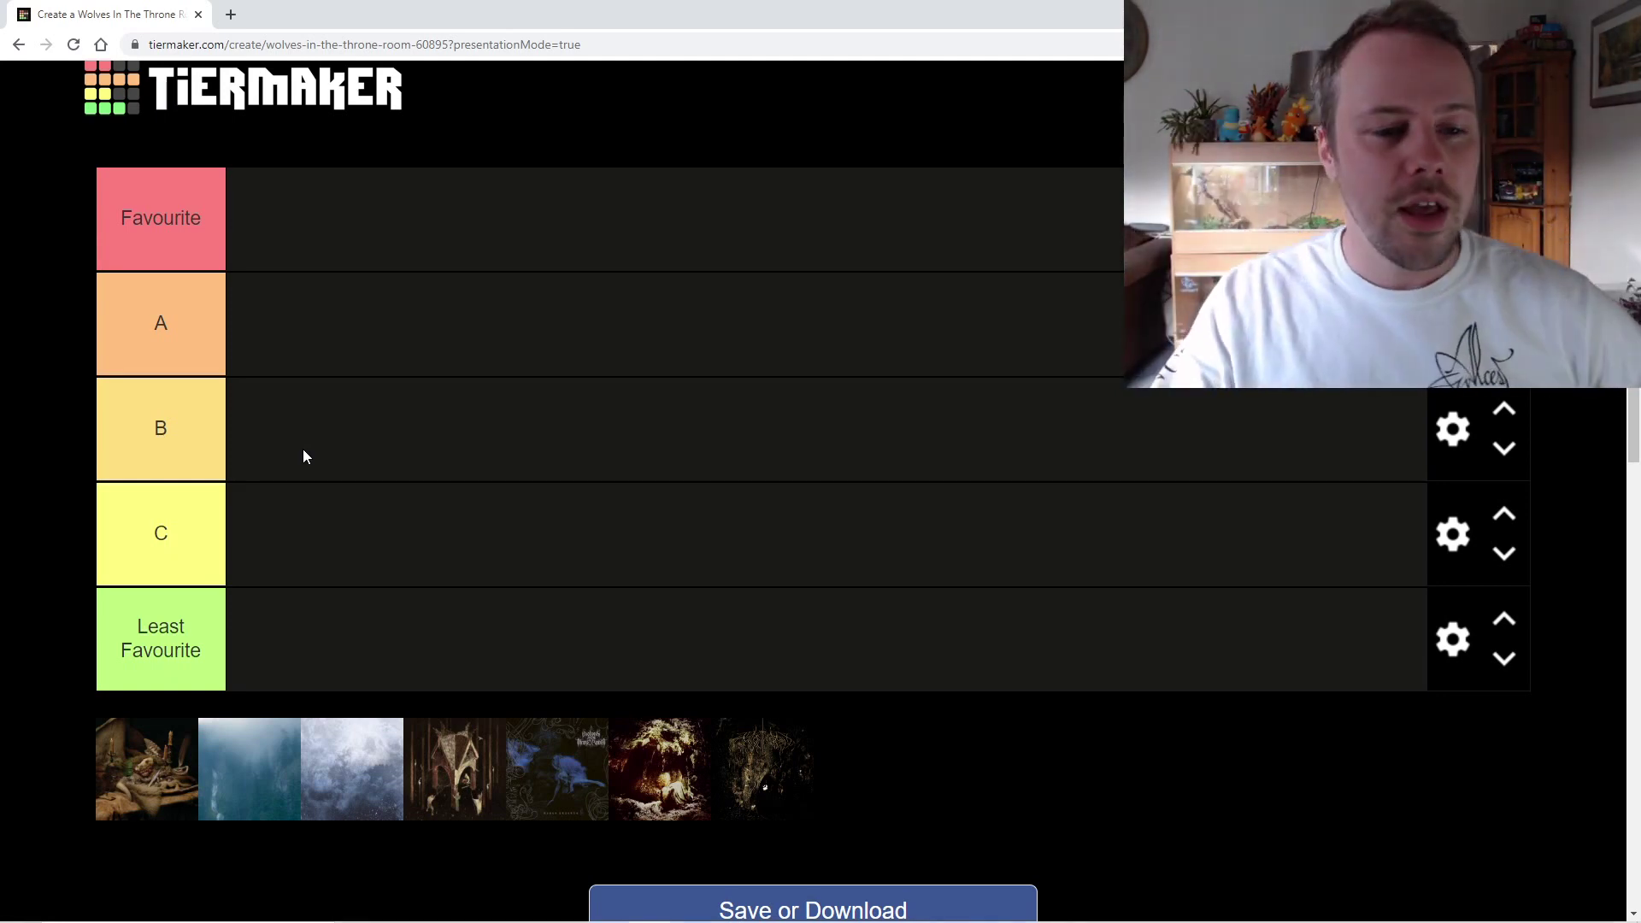
Drop the pale misty blue-white album cover into the Least Favourite tier.
scroll(305, 456, down, 2)
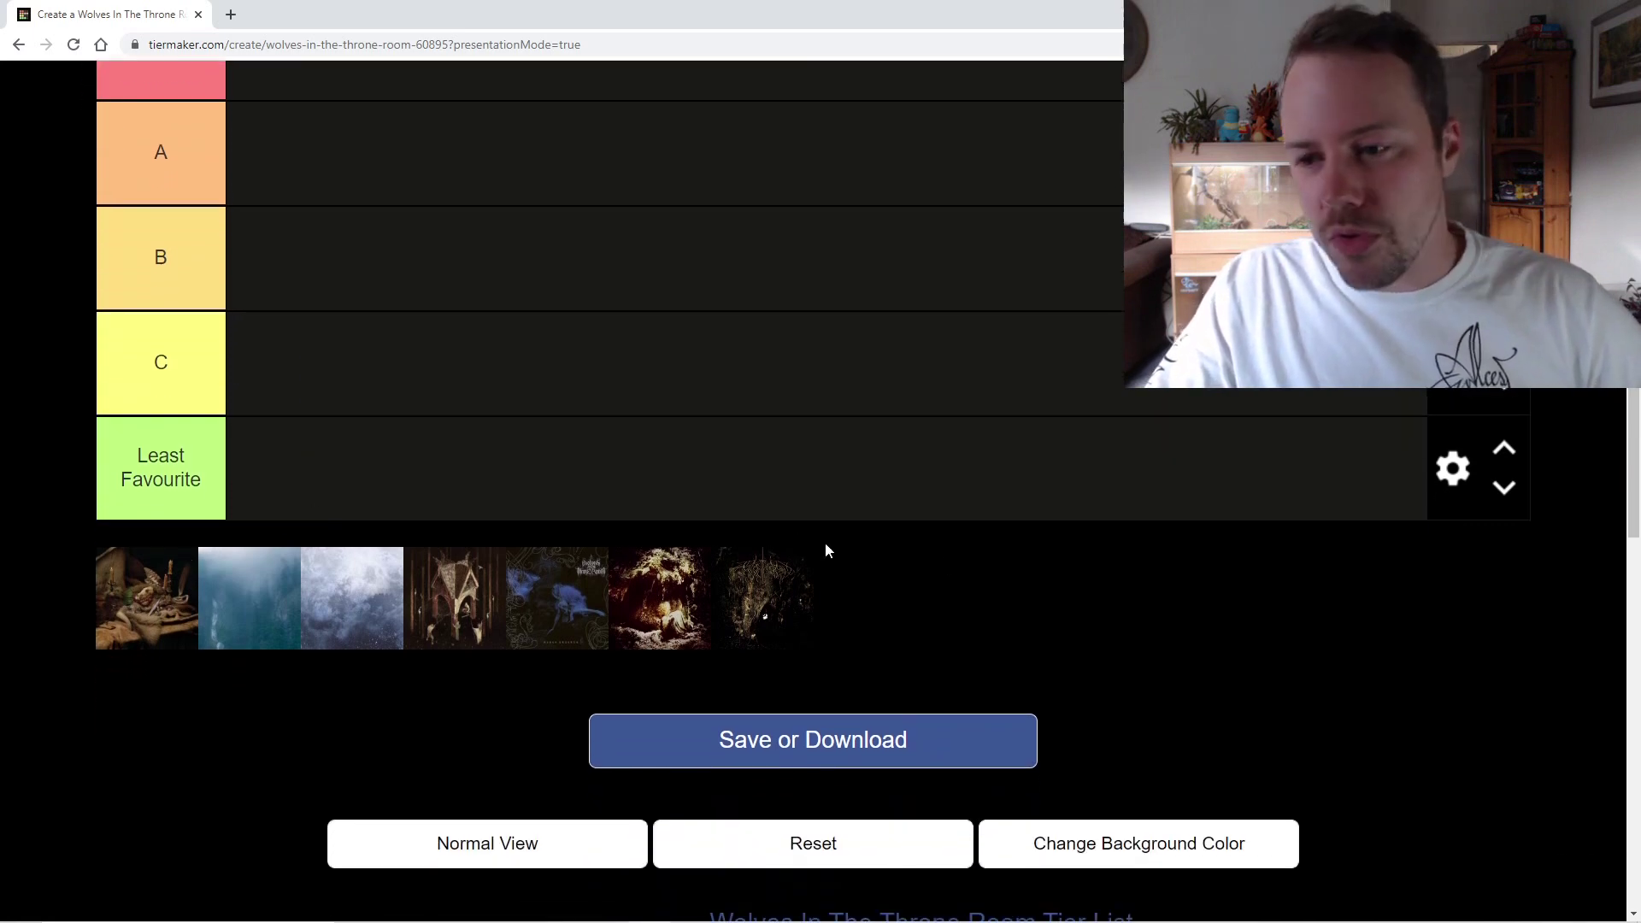
scroll(1635, 489, up, 1)
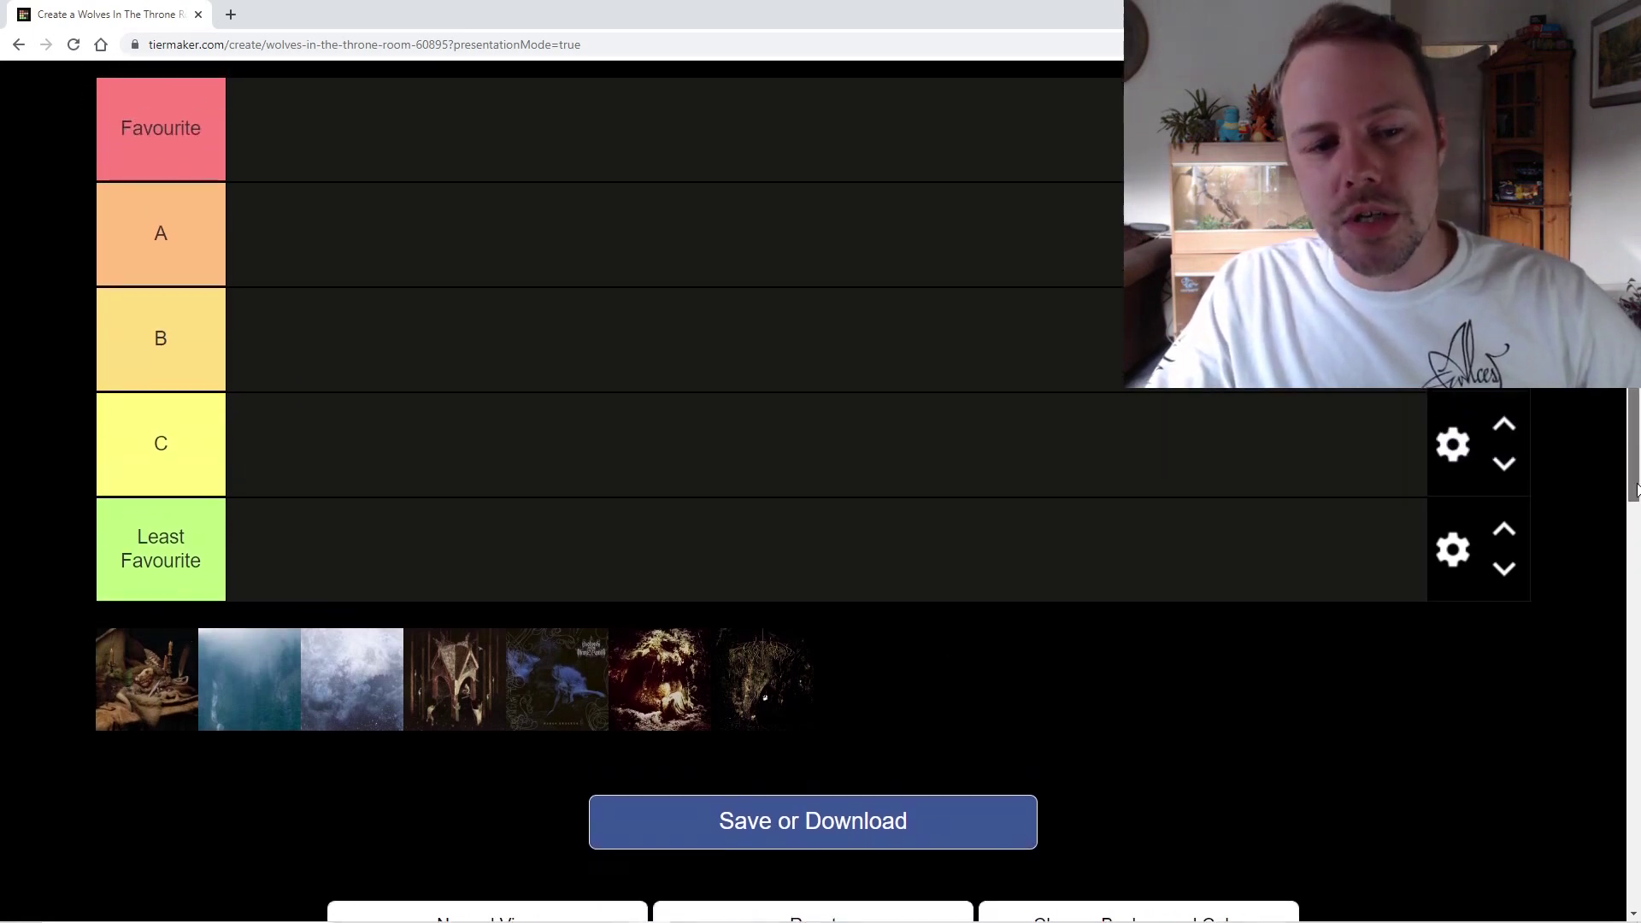
scroll(1635, 483, up, 1)
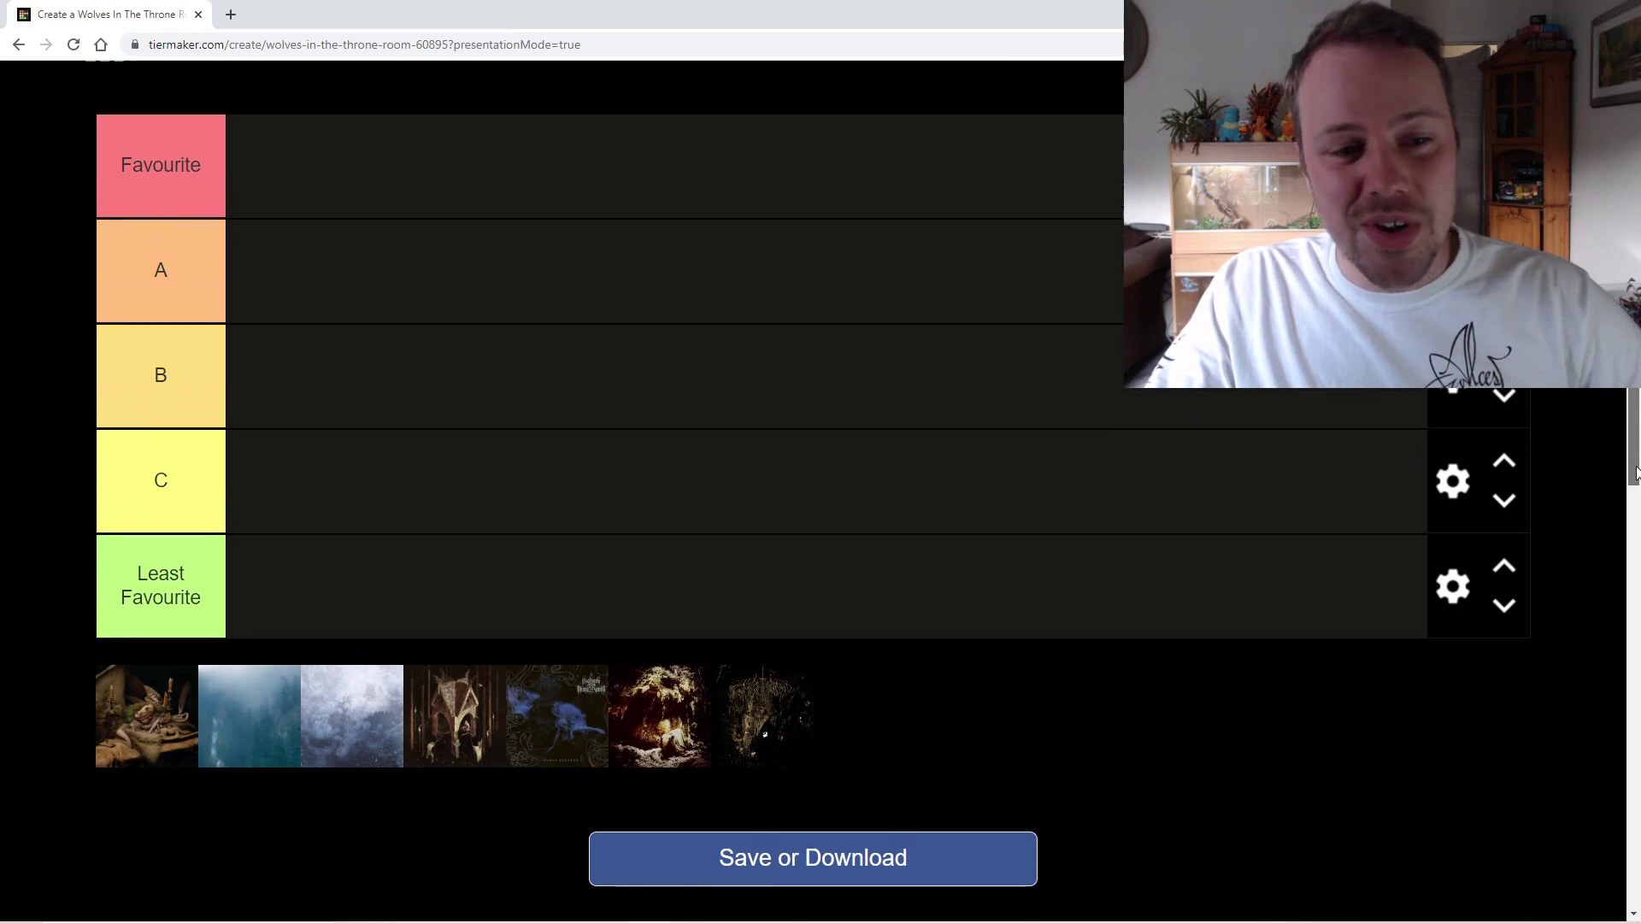
scroll(1635, 473, up, 1)
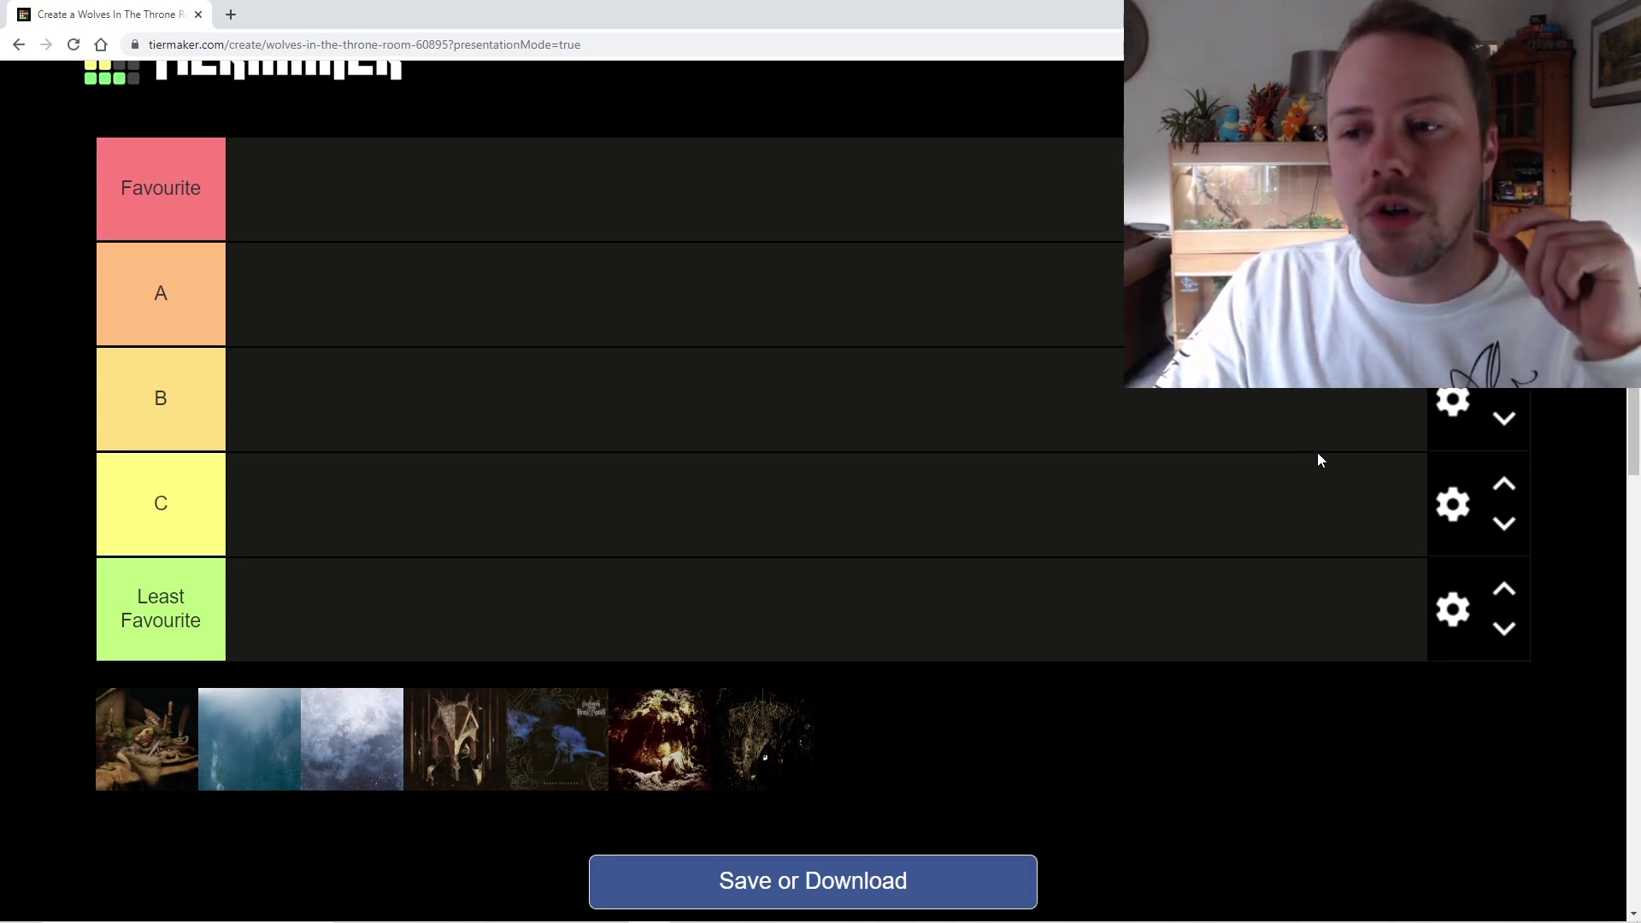
scroll(1316, 459, up, 1)
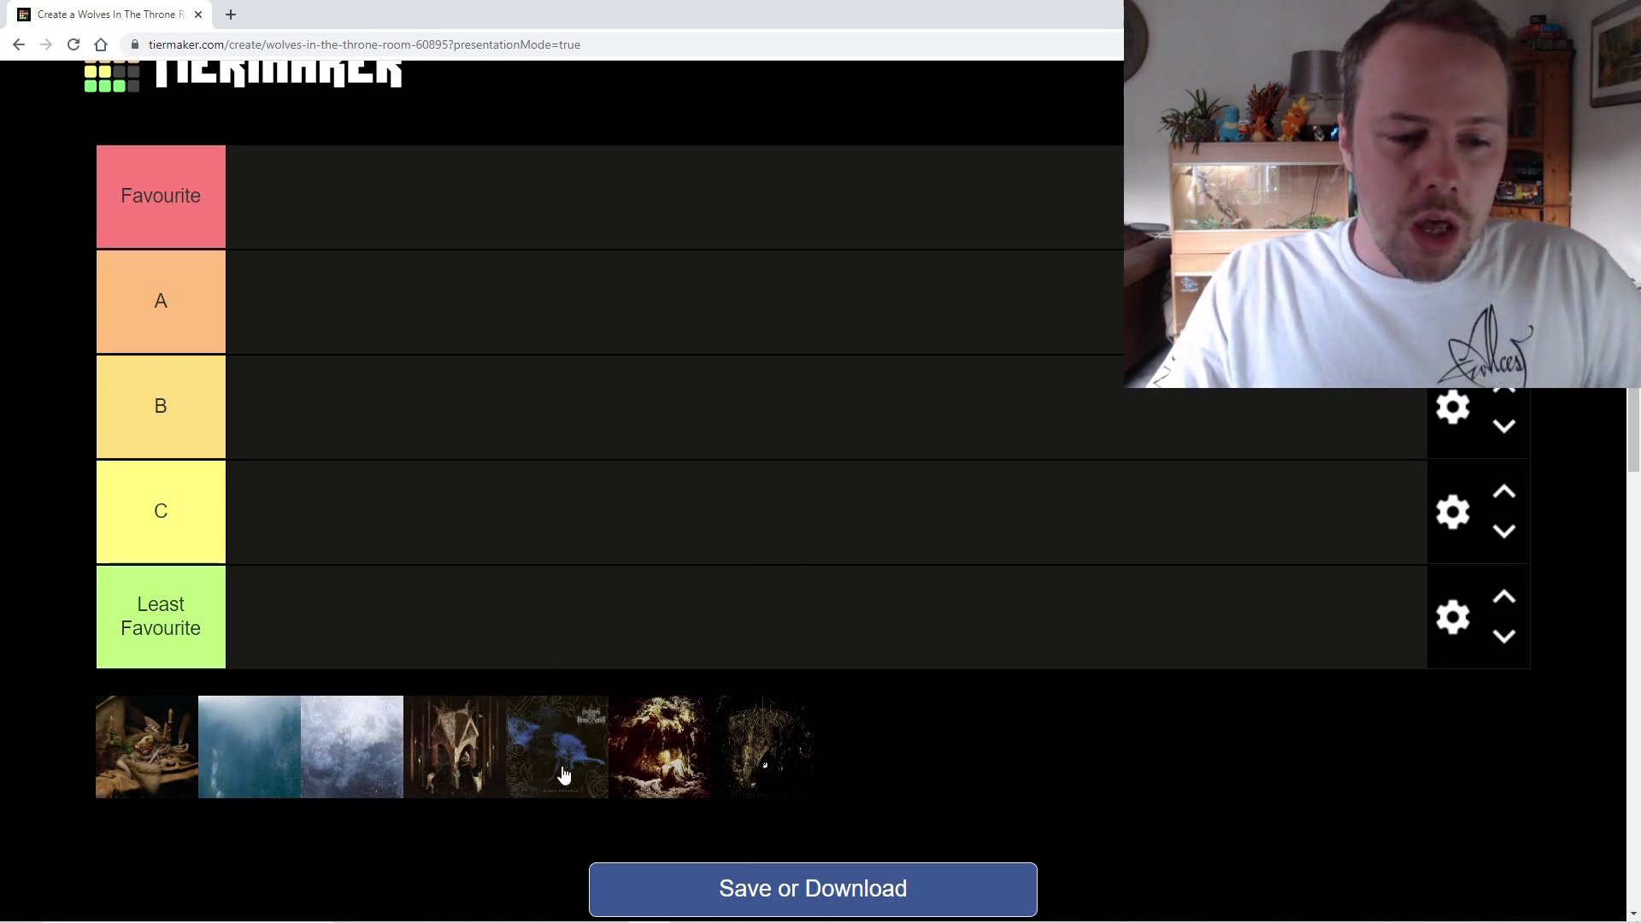
scroll(563, 774, down, 1)
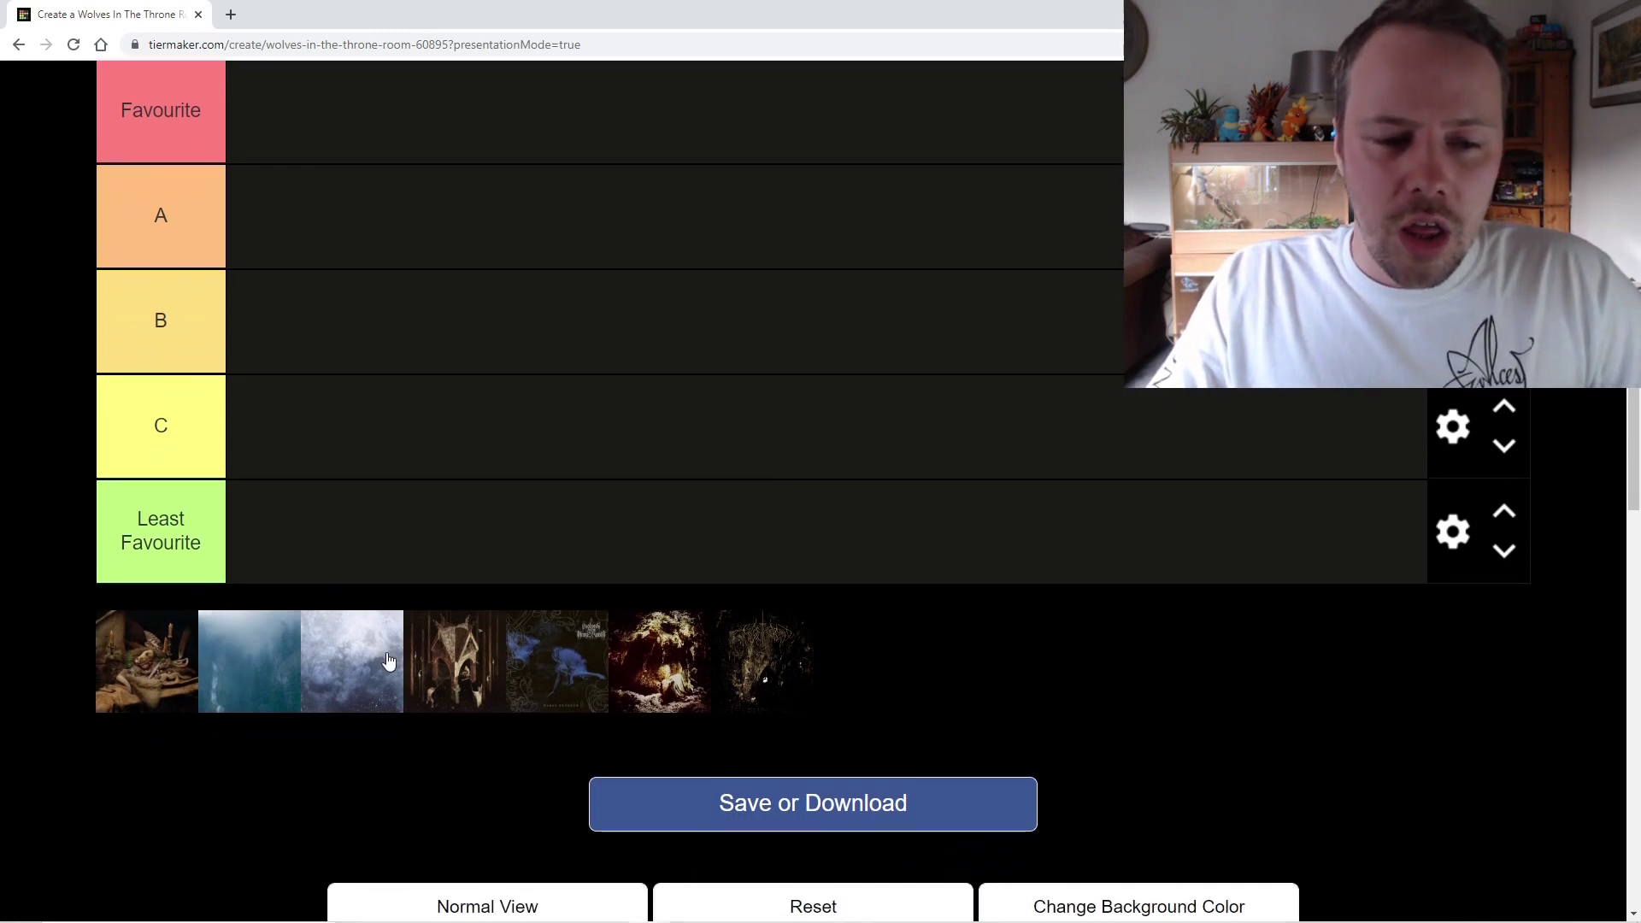
drag(387, 660, 427, 554)
Rank the dark gothic-arch album cover in tier C.
scroll(509, 556, up, 1)
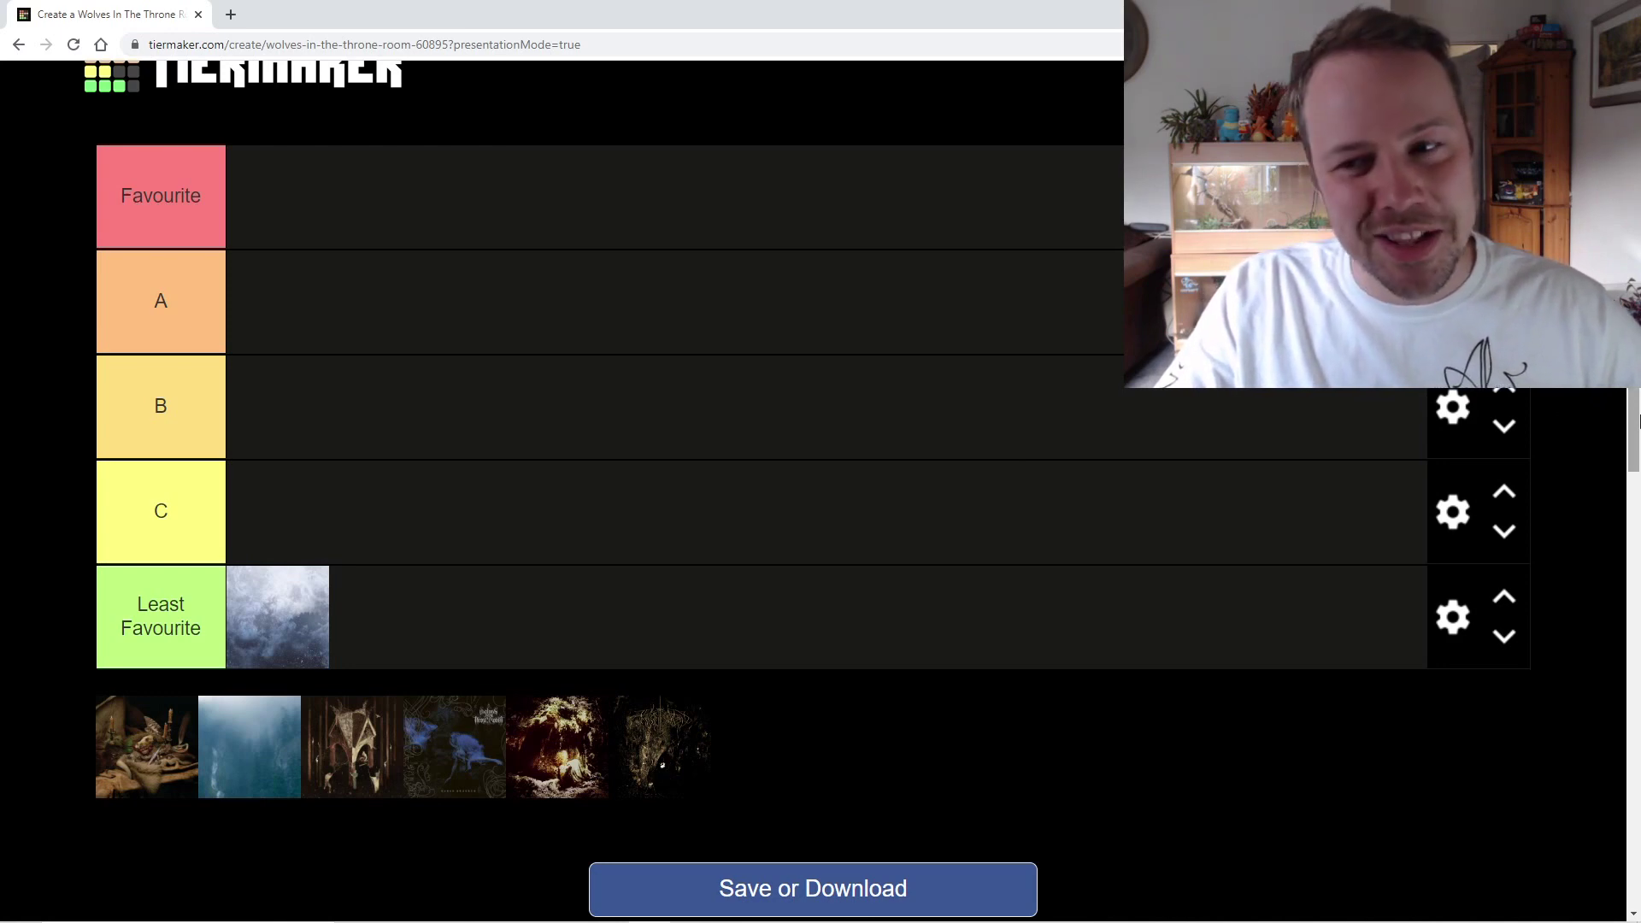
drag(1637, 414, 1637, 415)
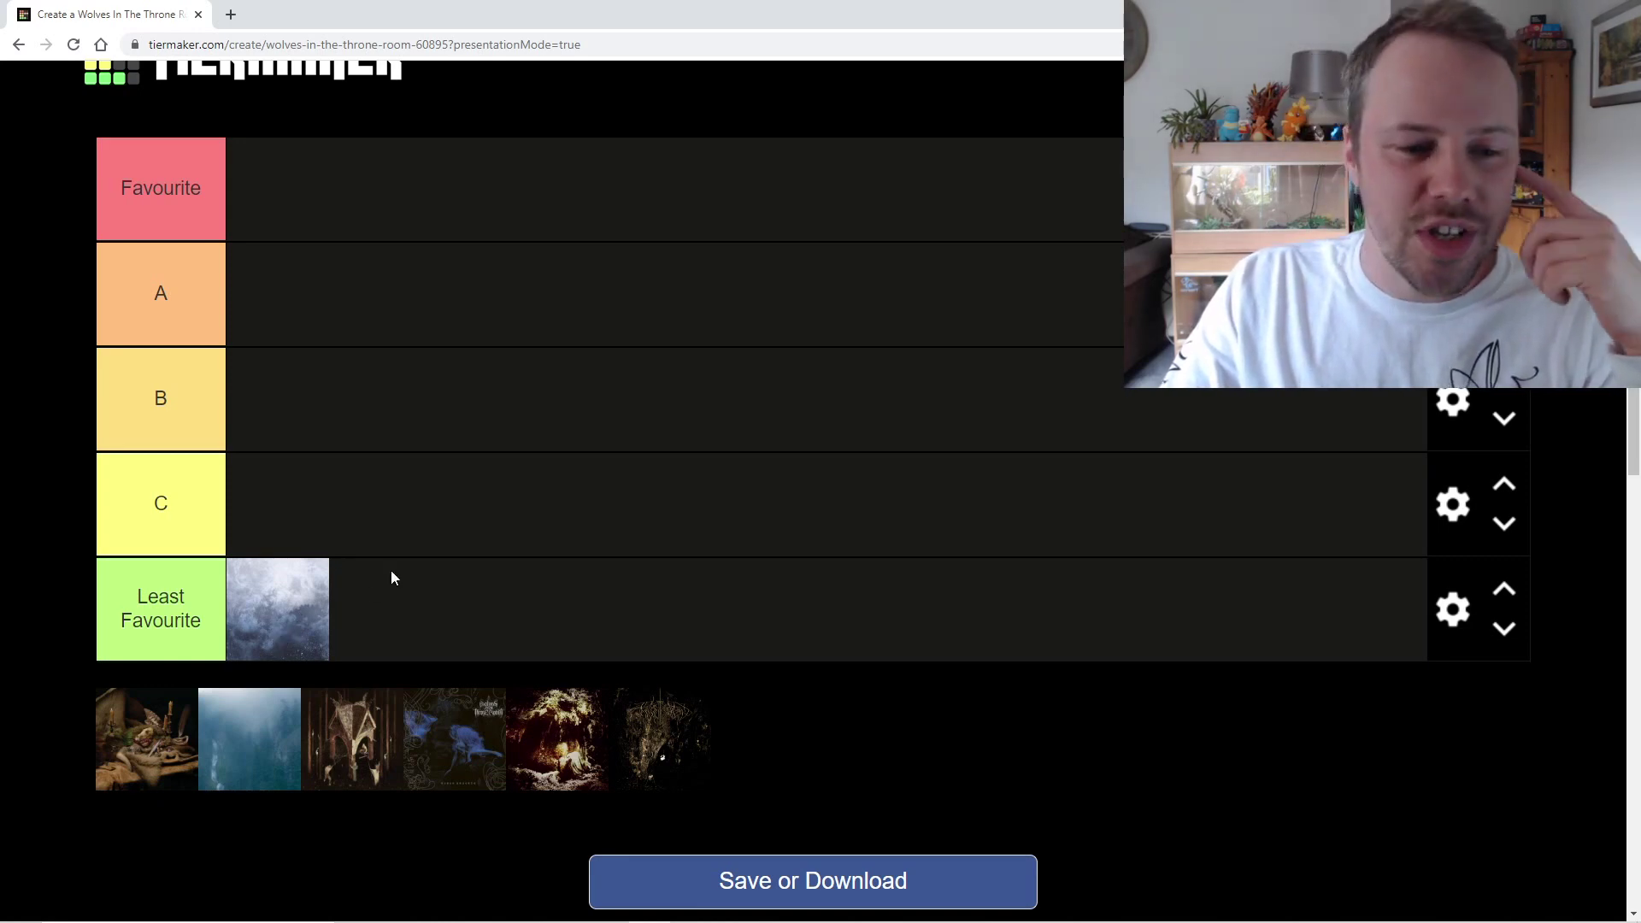
scroll(392, 571, down, 1)
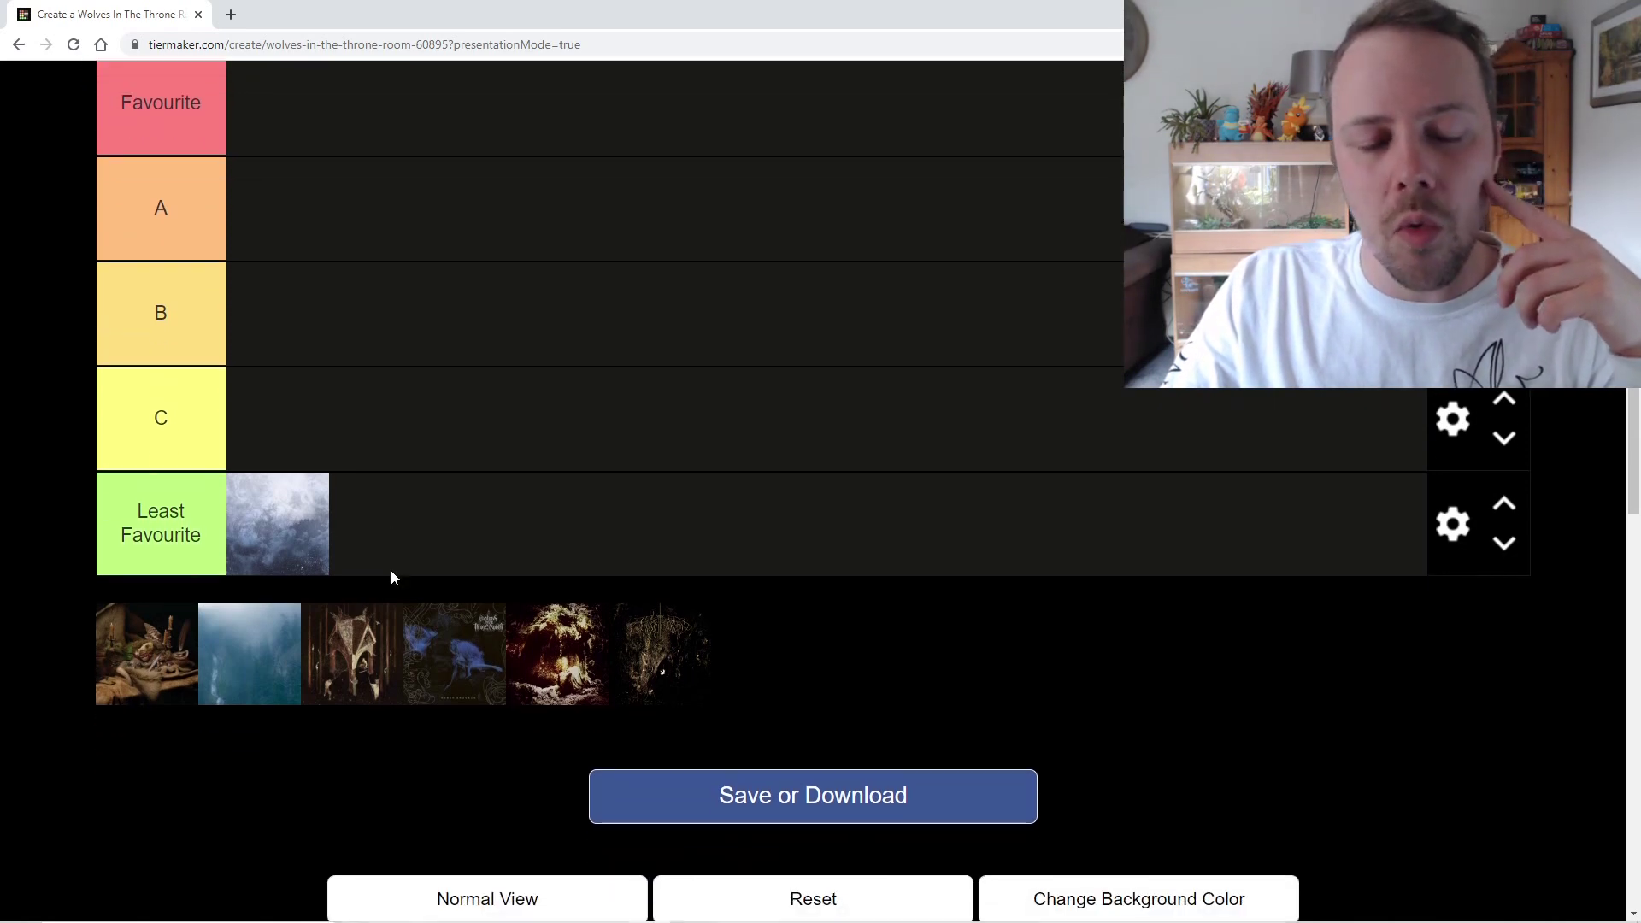
drag(369, 658, 426, 430)
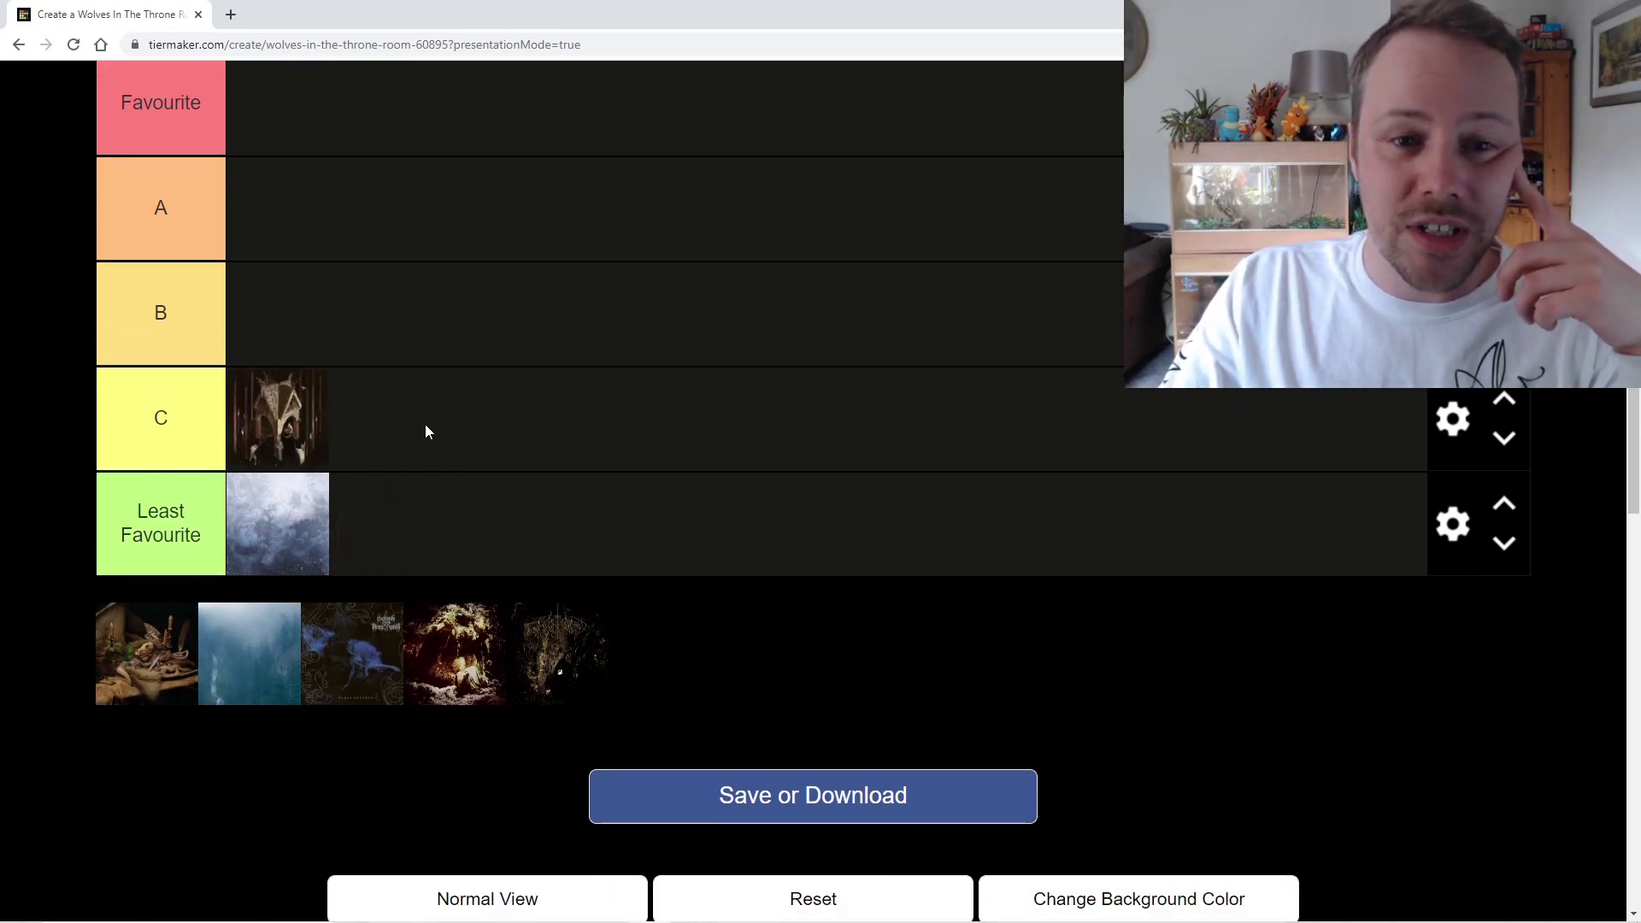
Place the ornate golden still-life album cover in tier B.
scroll(519, 459, up, 1)
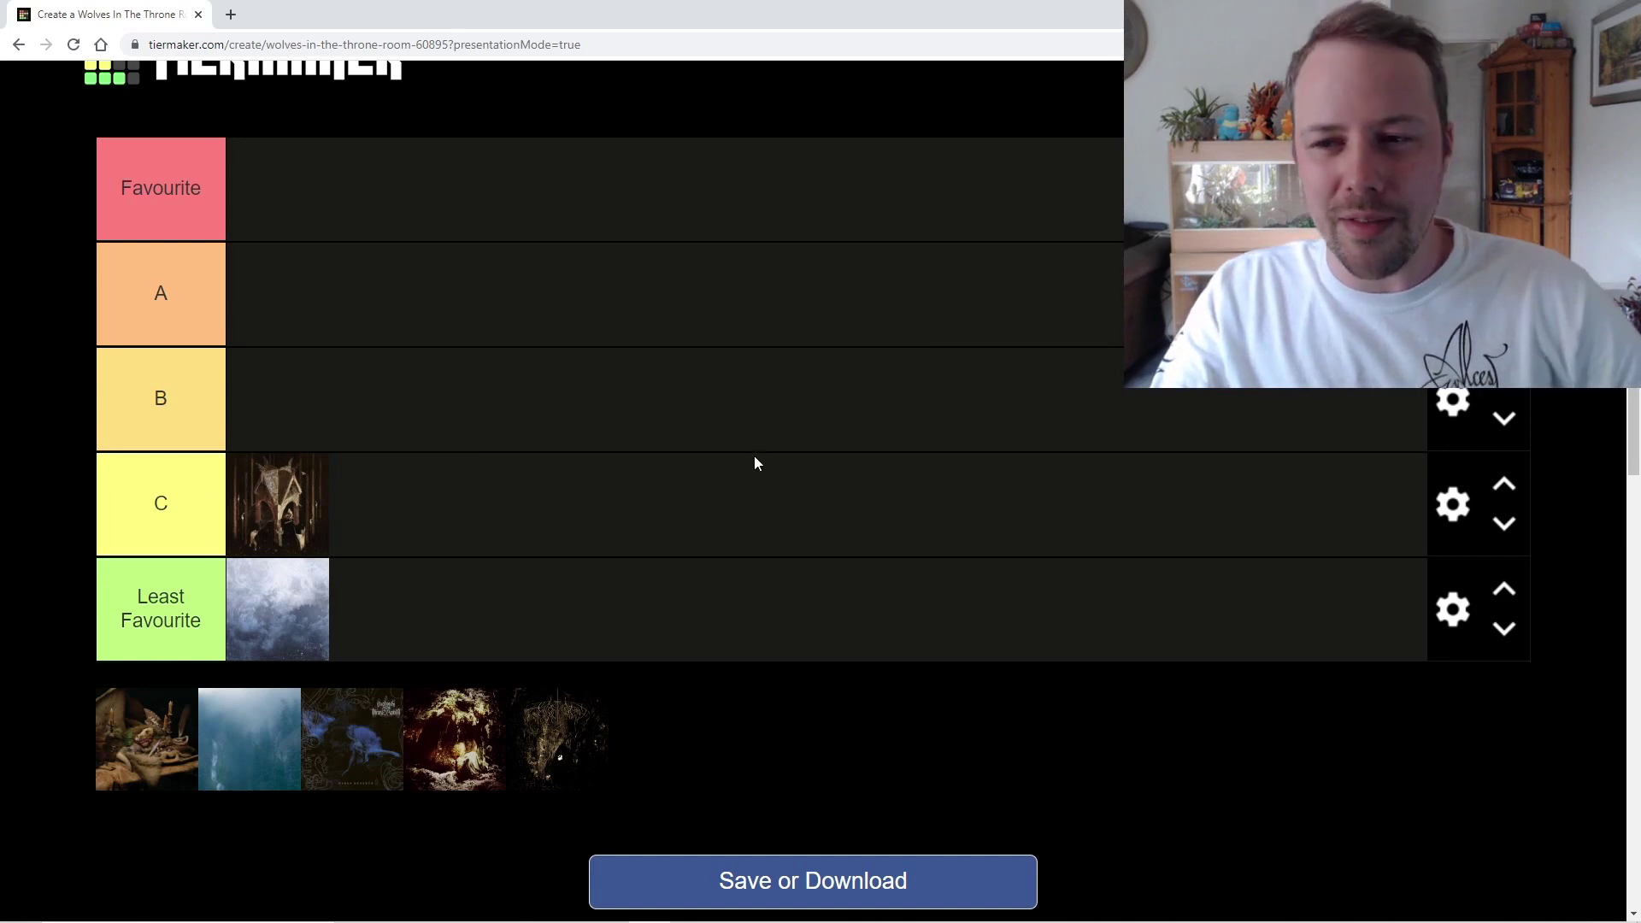
scroll(755, 464, up, 1)
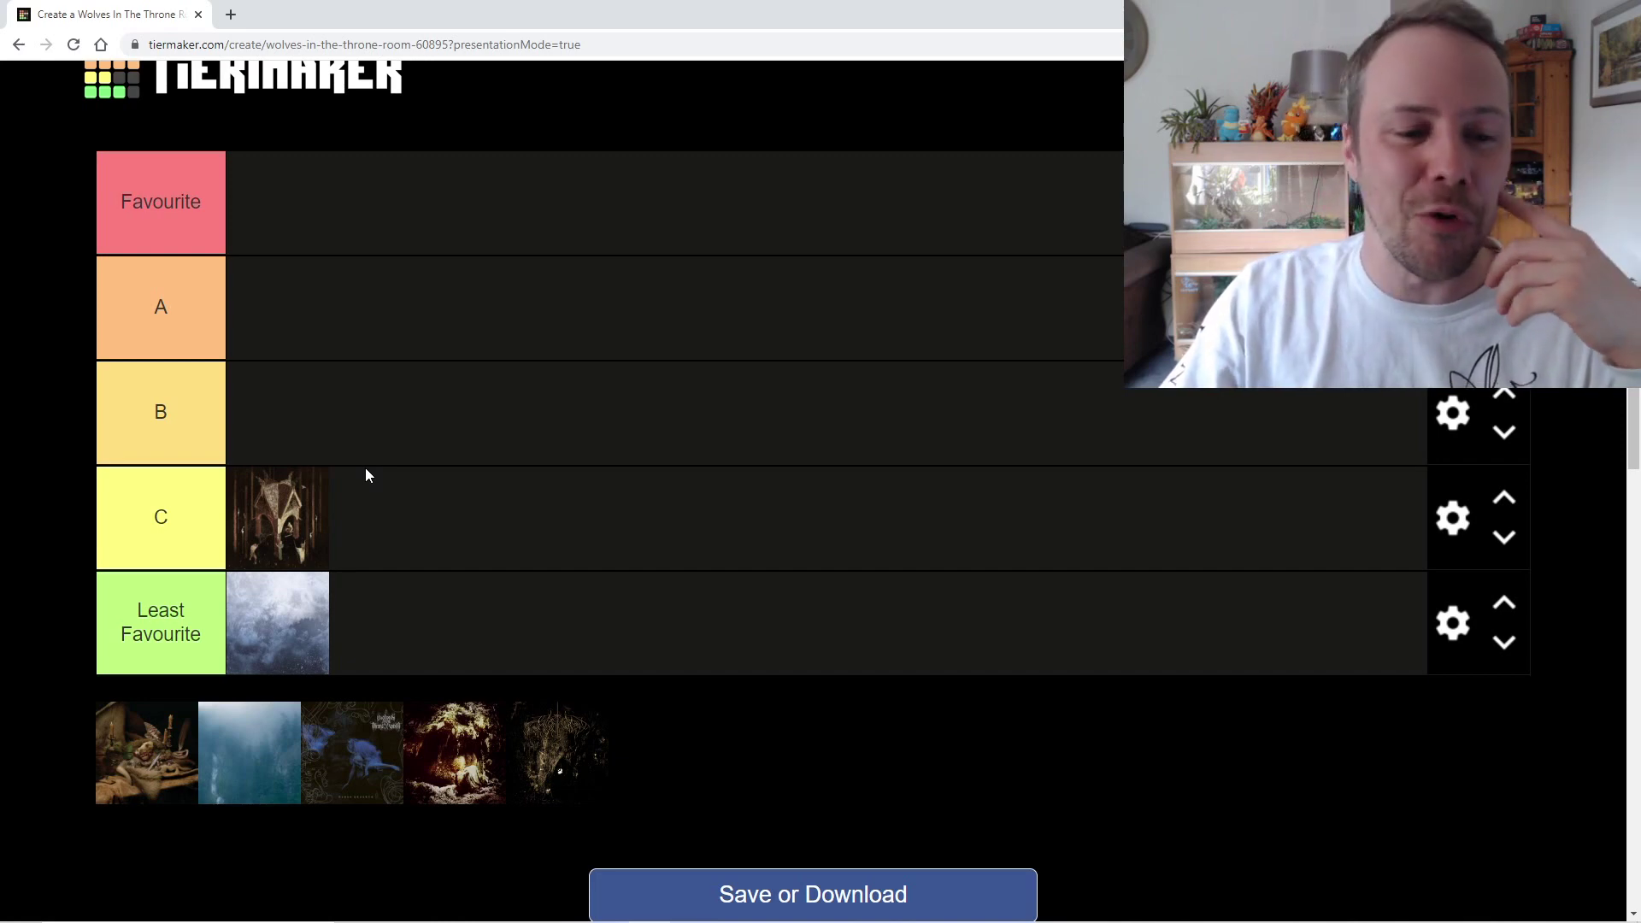
scroll(365, 469, down, 1)
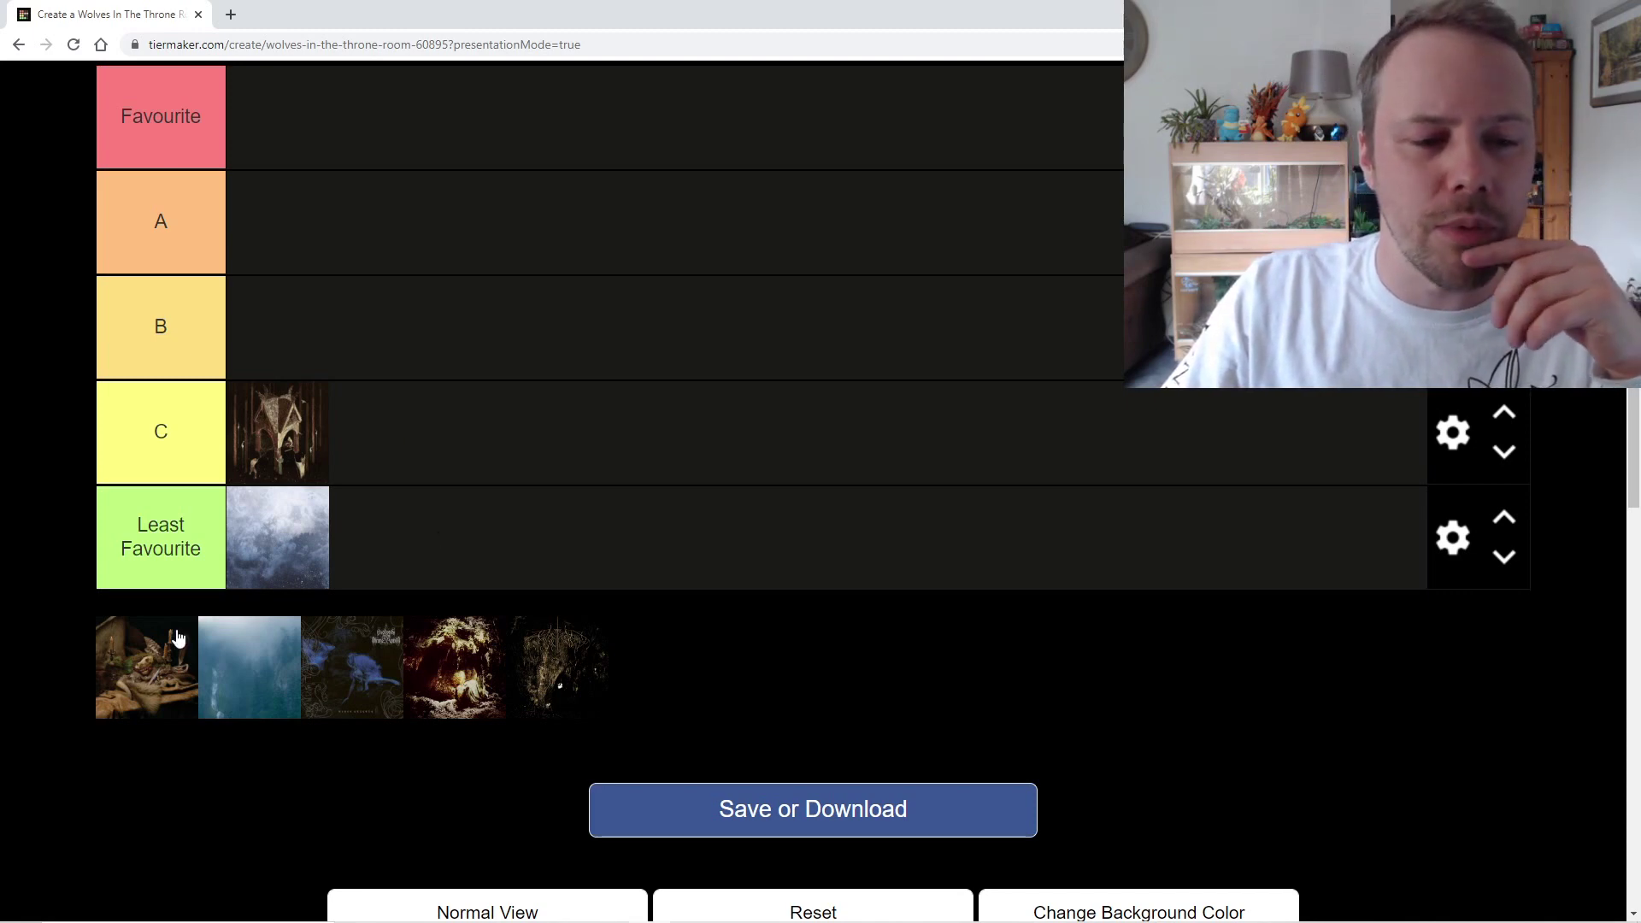
drag(171, 637, 308, 350)
Scroll the page to review the tier list and the four unranked covers.
scroll(470, 399, up, 1)
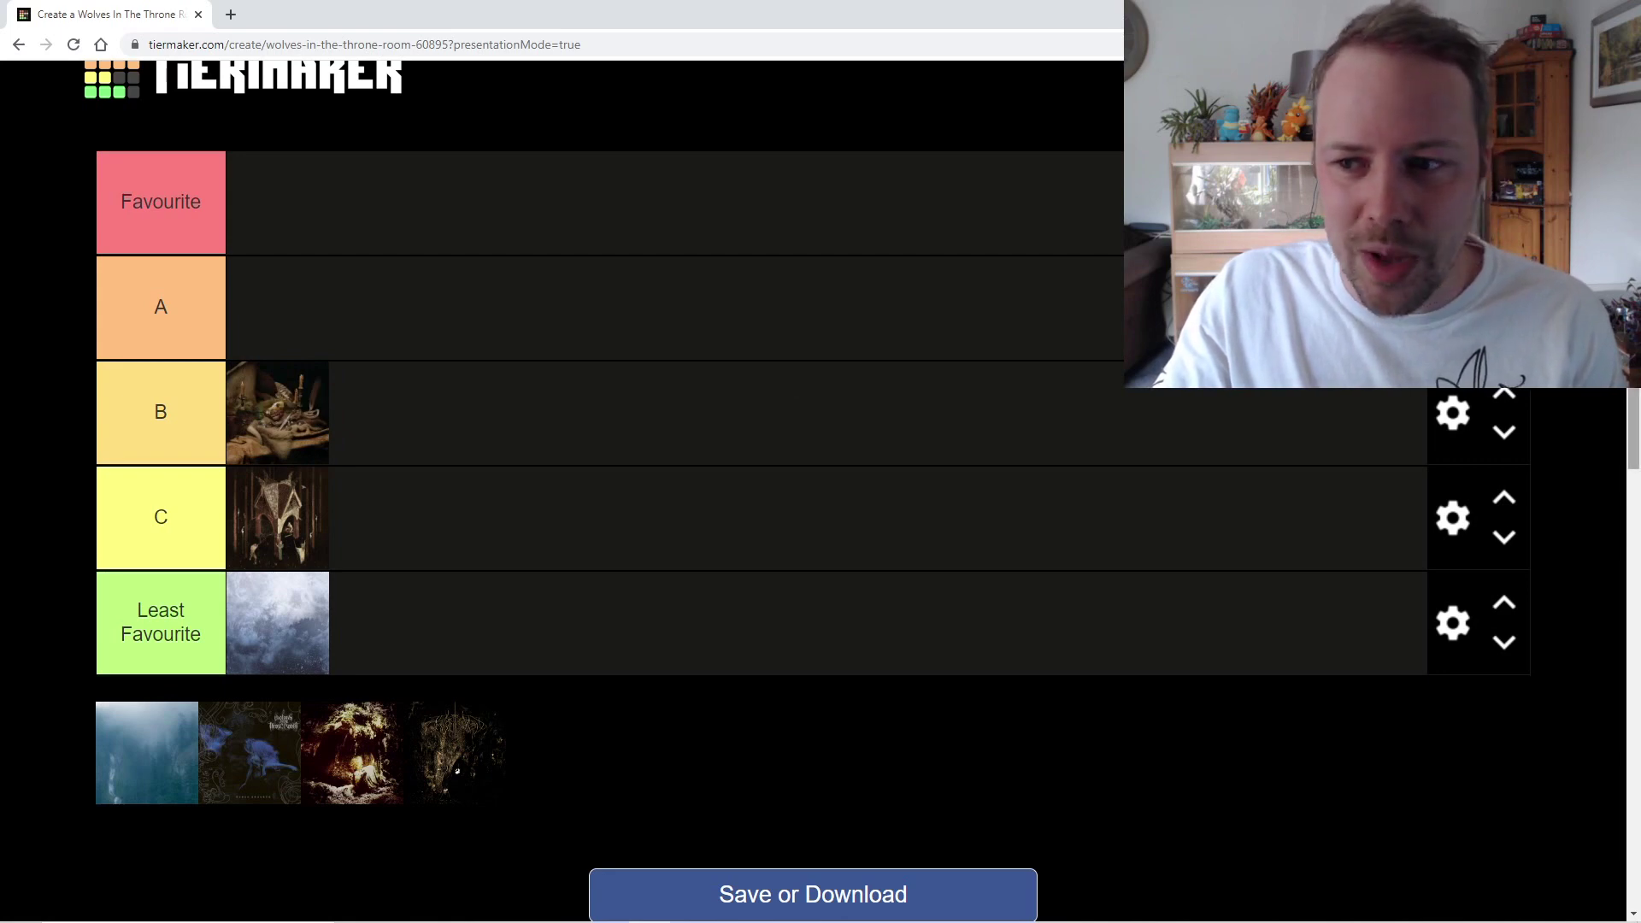
scroll(760, 512, down, 1)
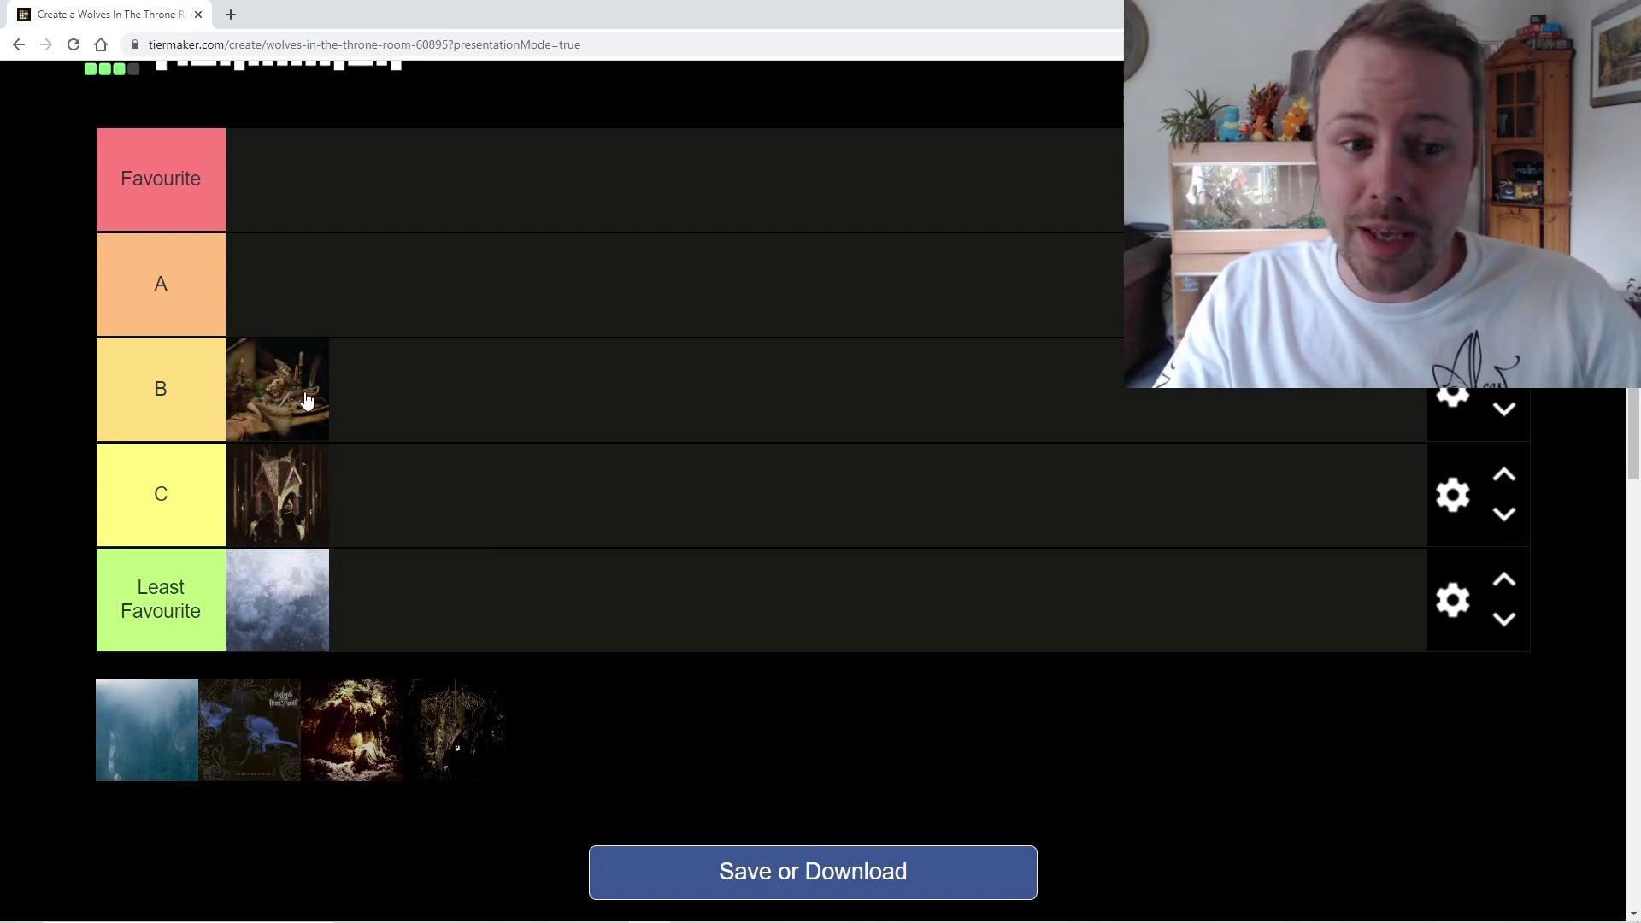
scroll(367, 406, down, 1)
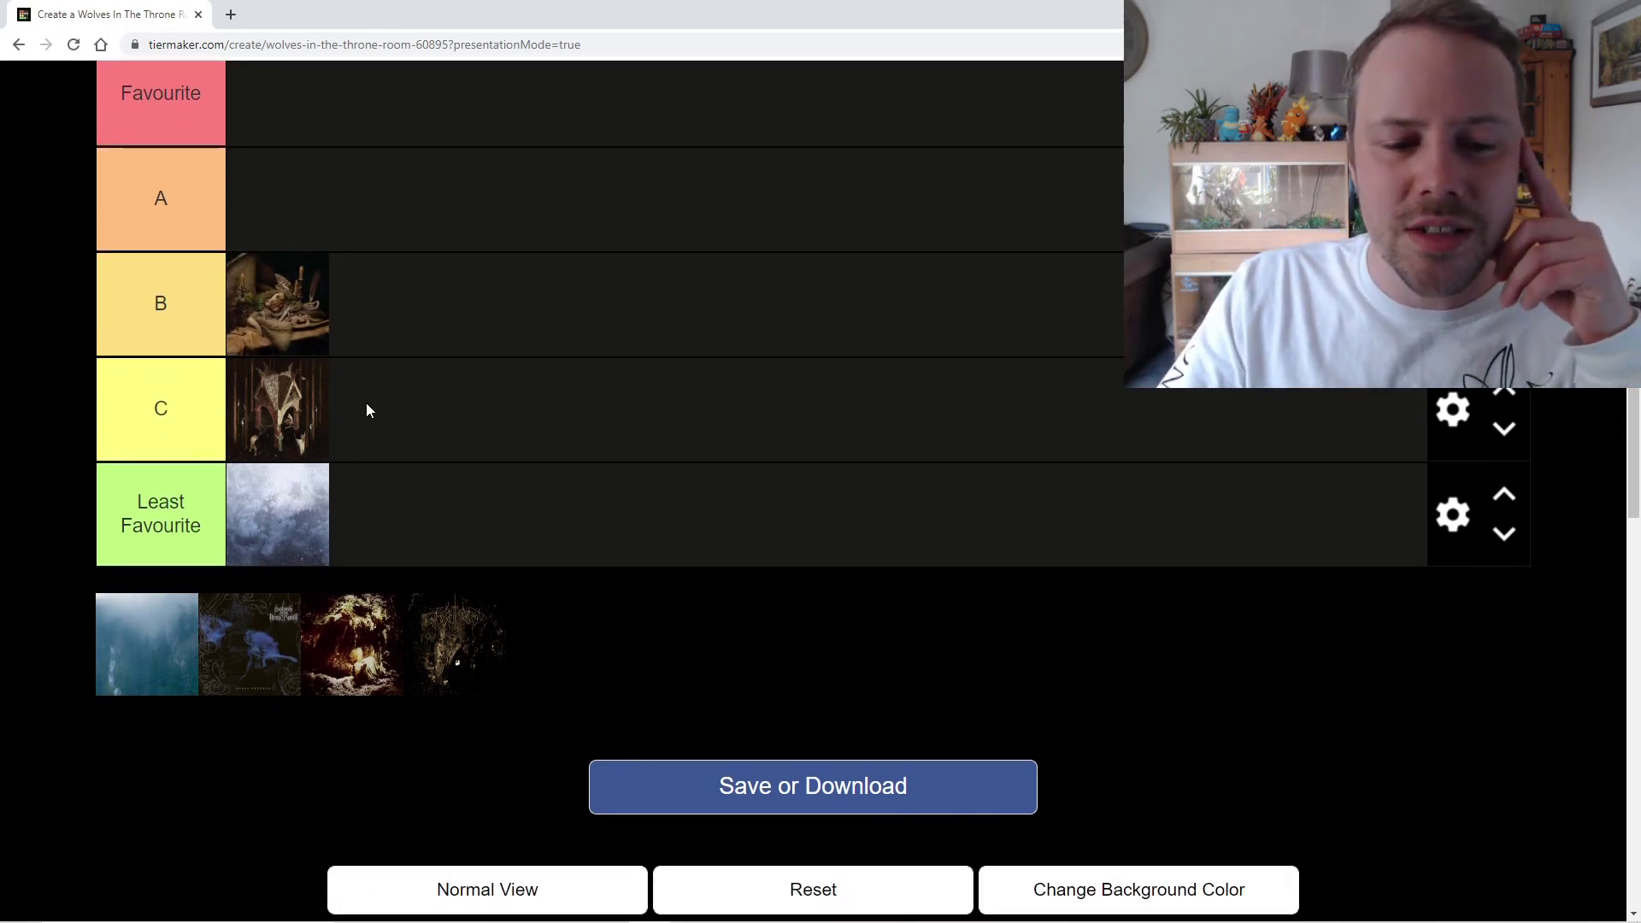
Add the red-orange forest album cover to tier B beside the still-life.
drag(359, 627, 272, 331)
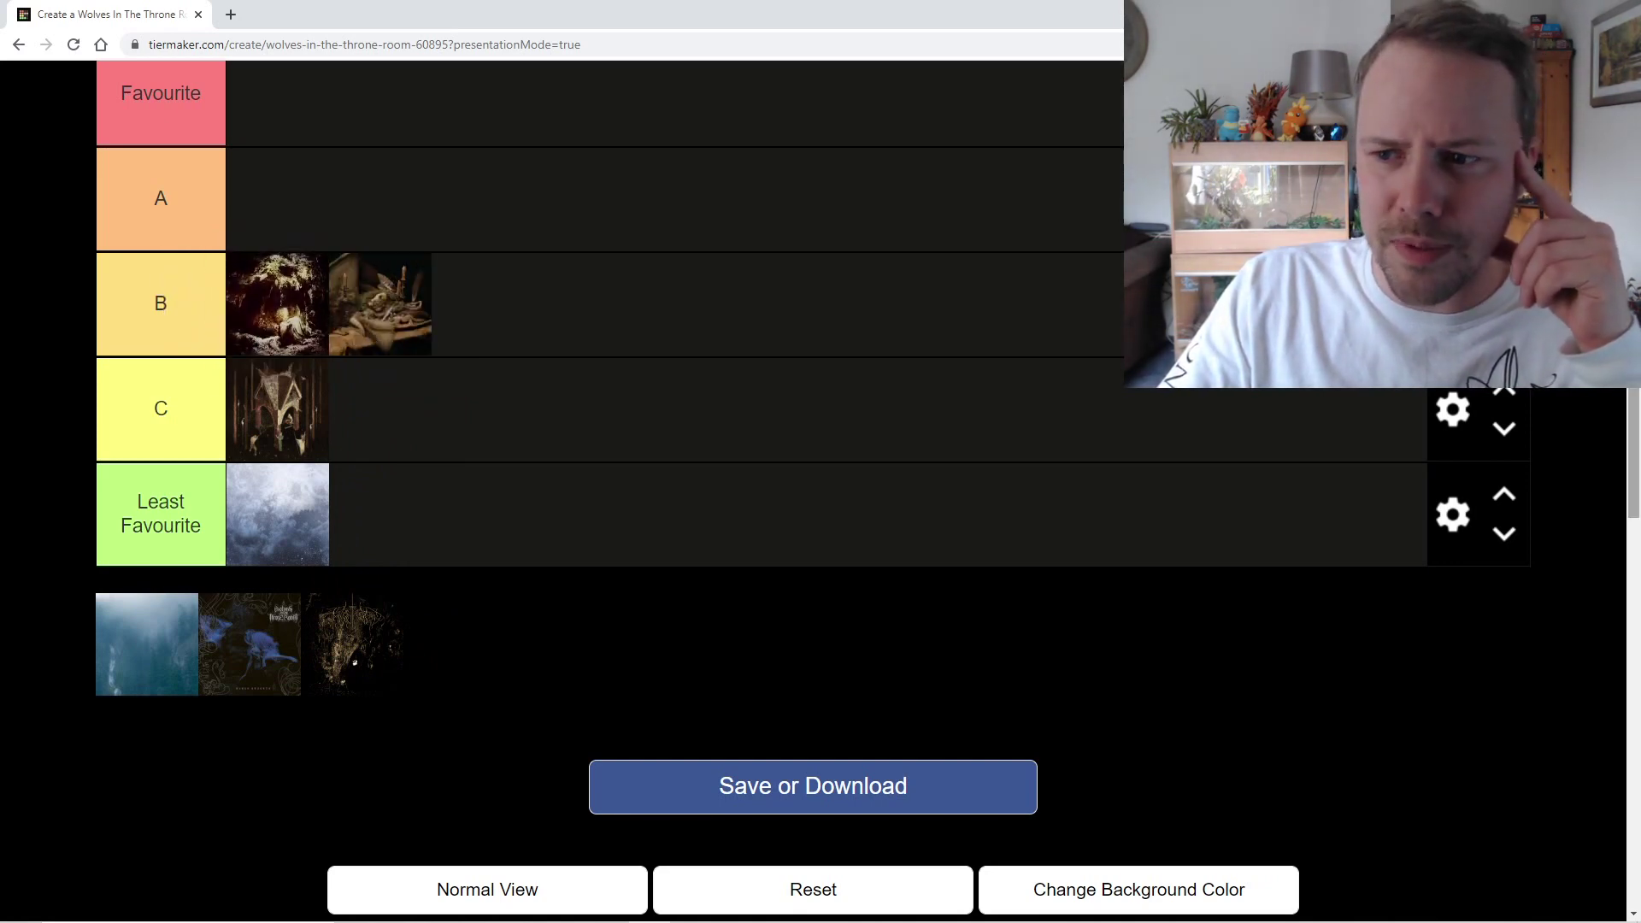
scroll(868, 492, up, 2)
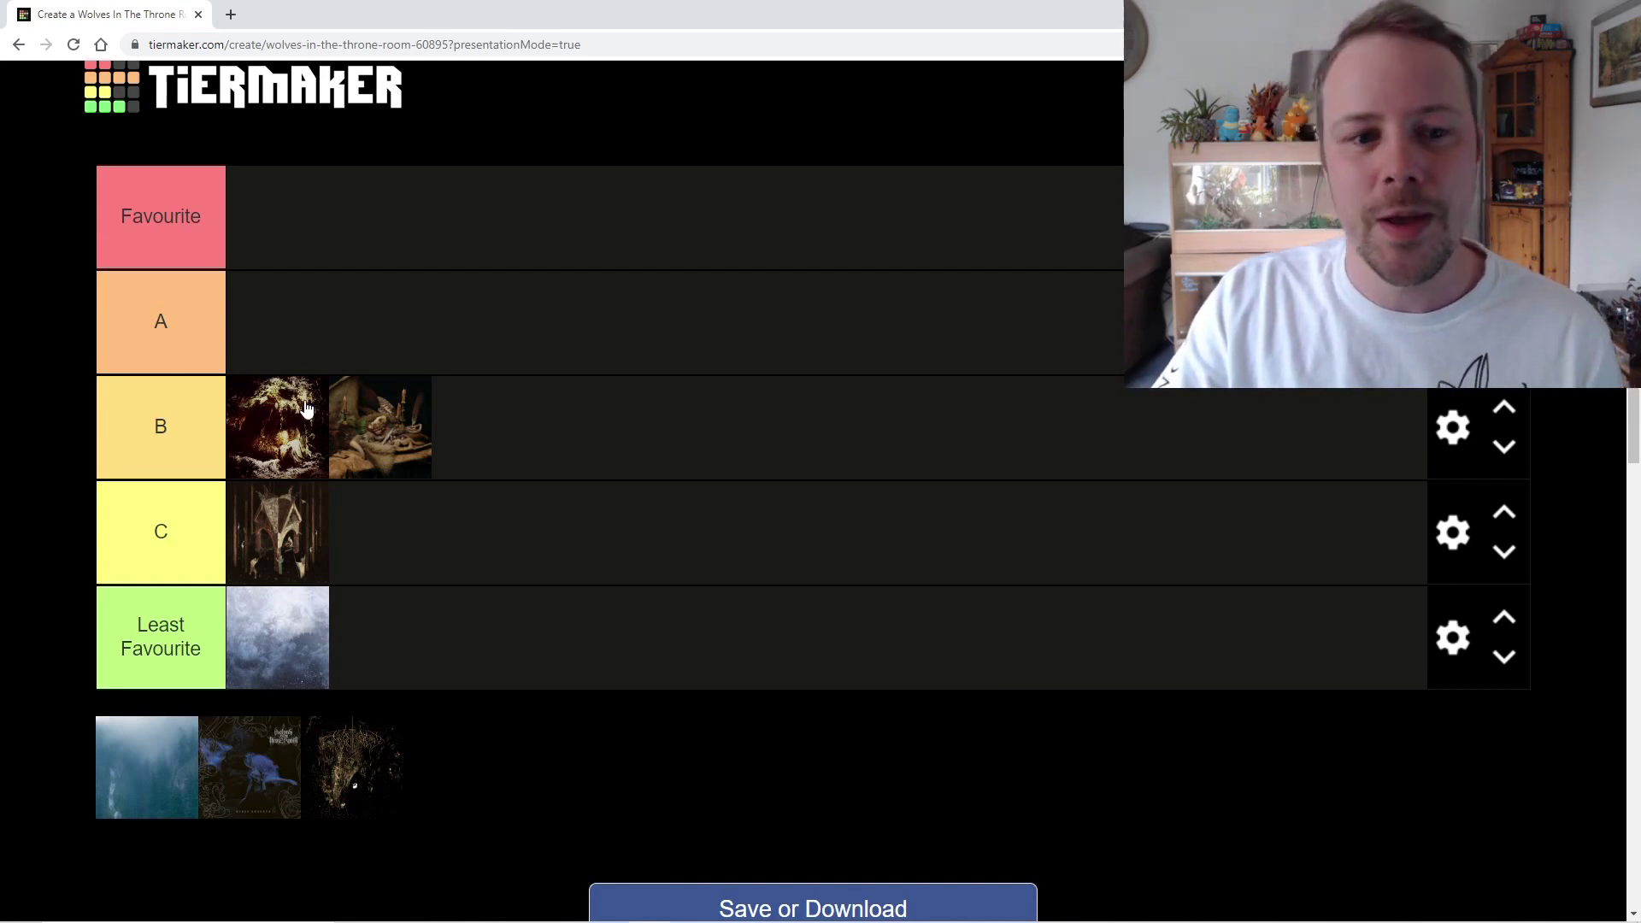
drag(308, 411, 284, 421)
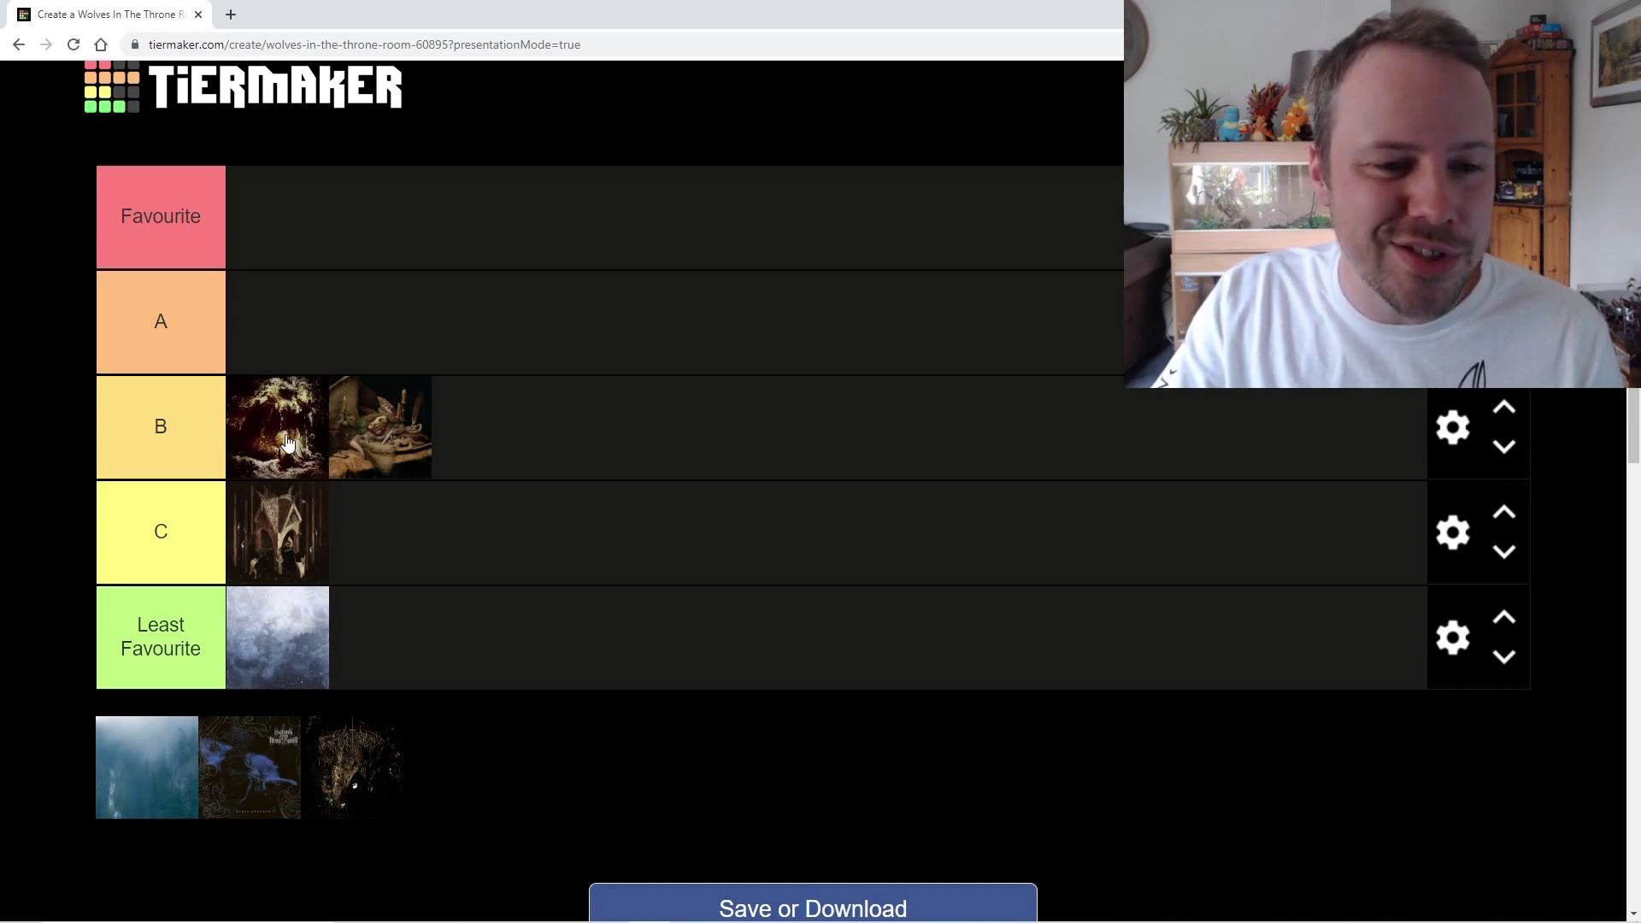
Move the dark intricate cover and the foggy blue-green cover into tier A.
scroll(328, 449, down, 2)
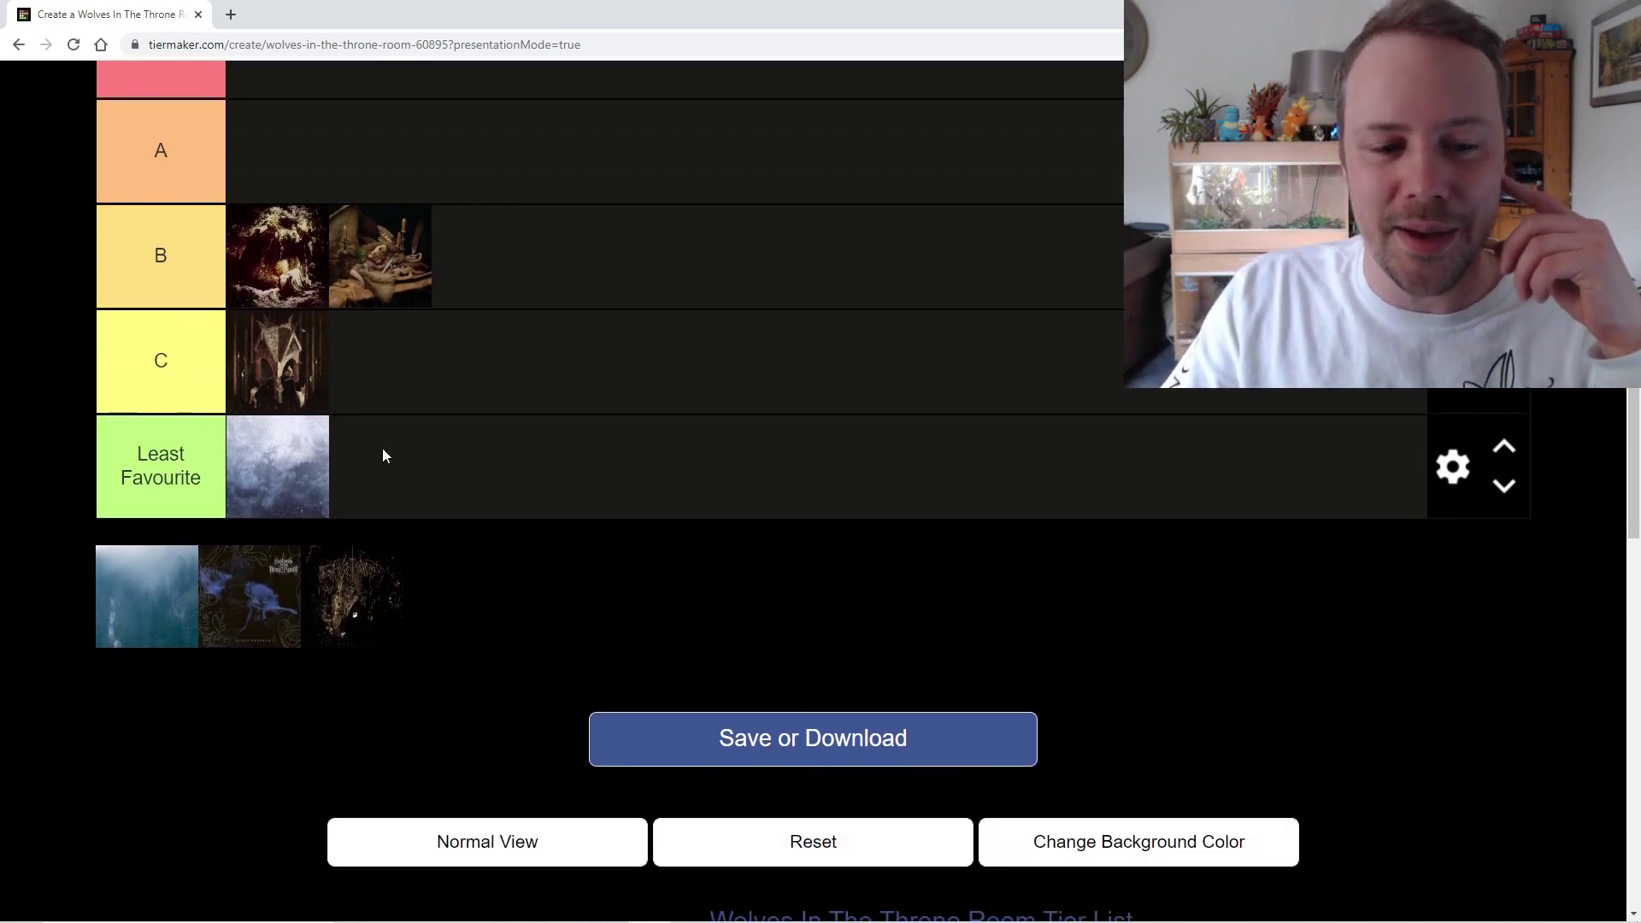
scroll(384, 456, up, 1)
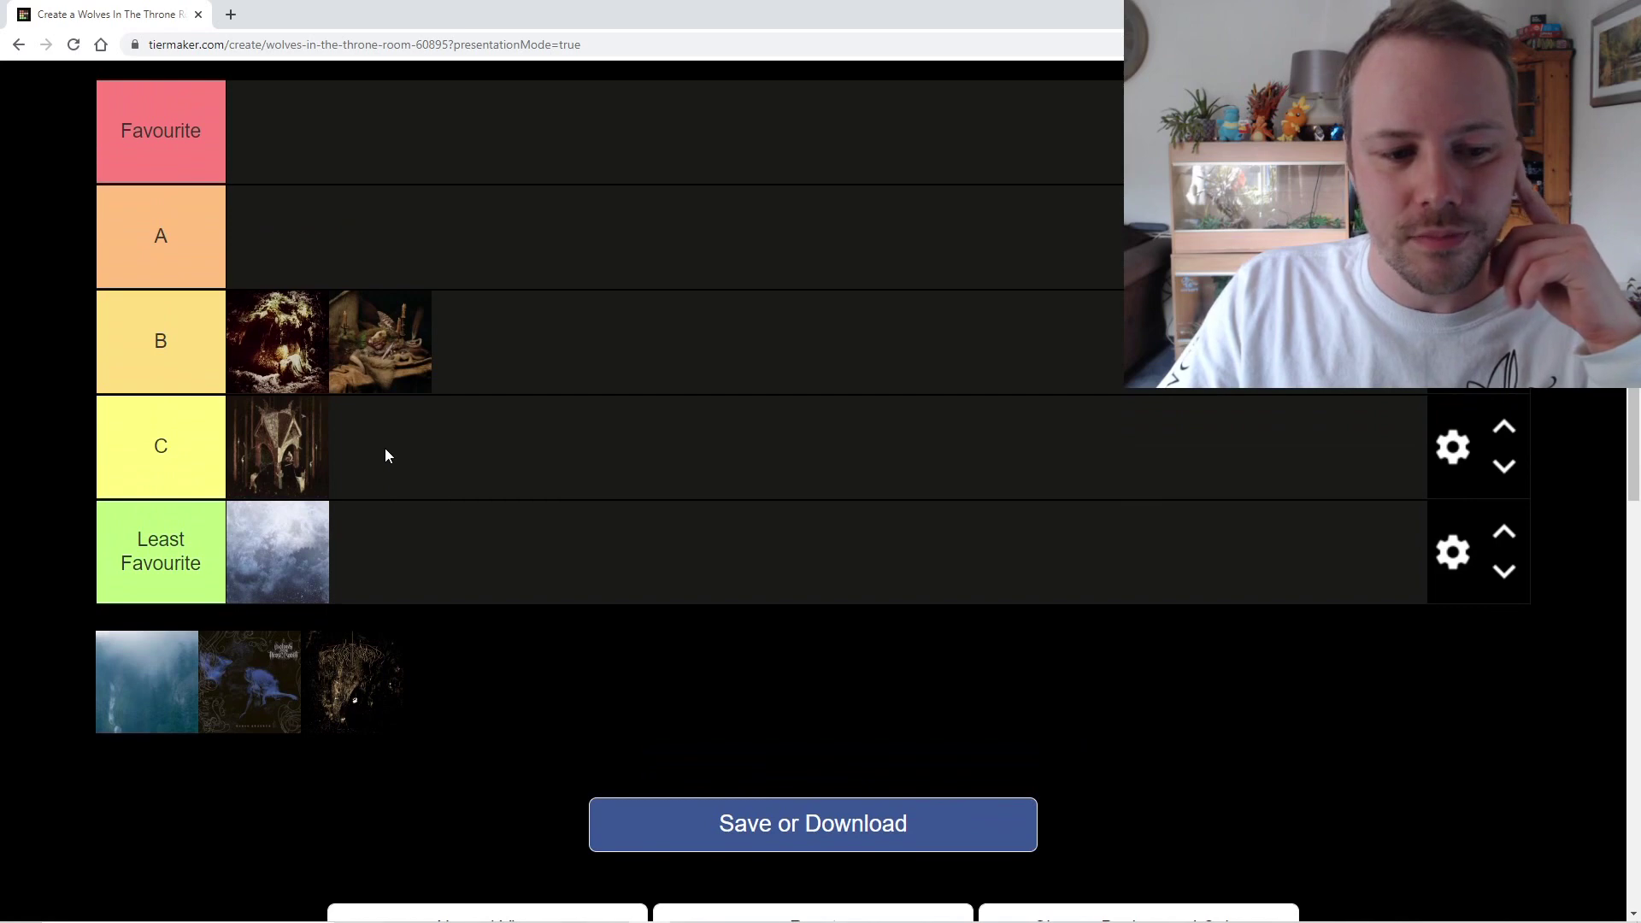
drag(387, 681, 520, 251)
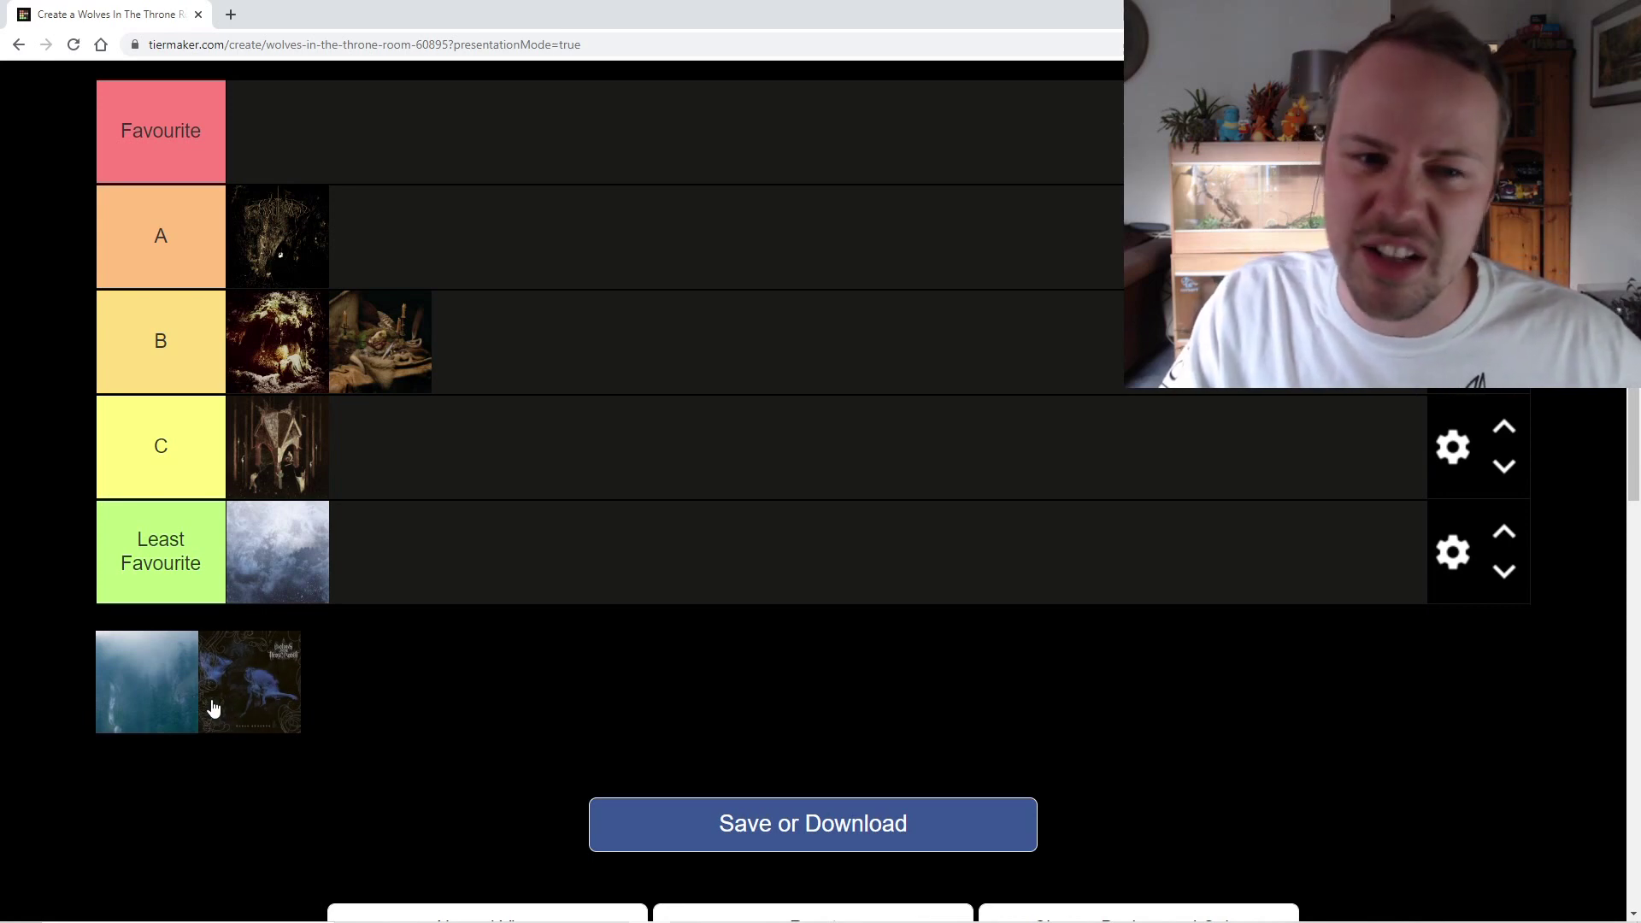
drag(302, 277, 381, 270)
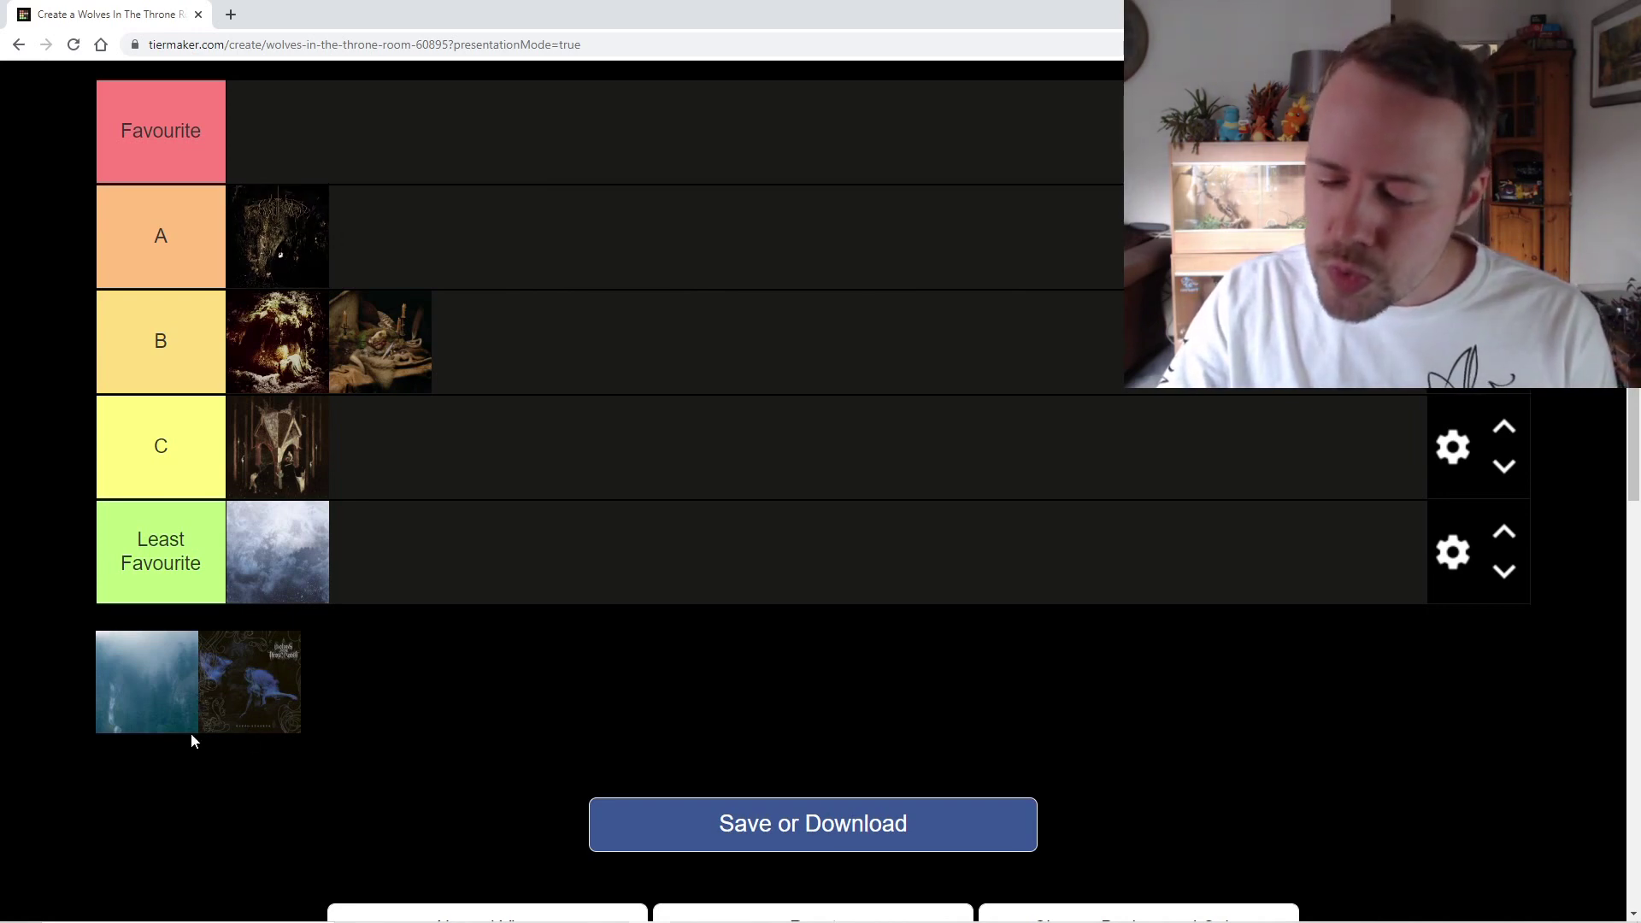
drag(152, 728, 315, 234)
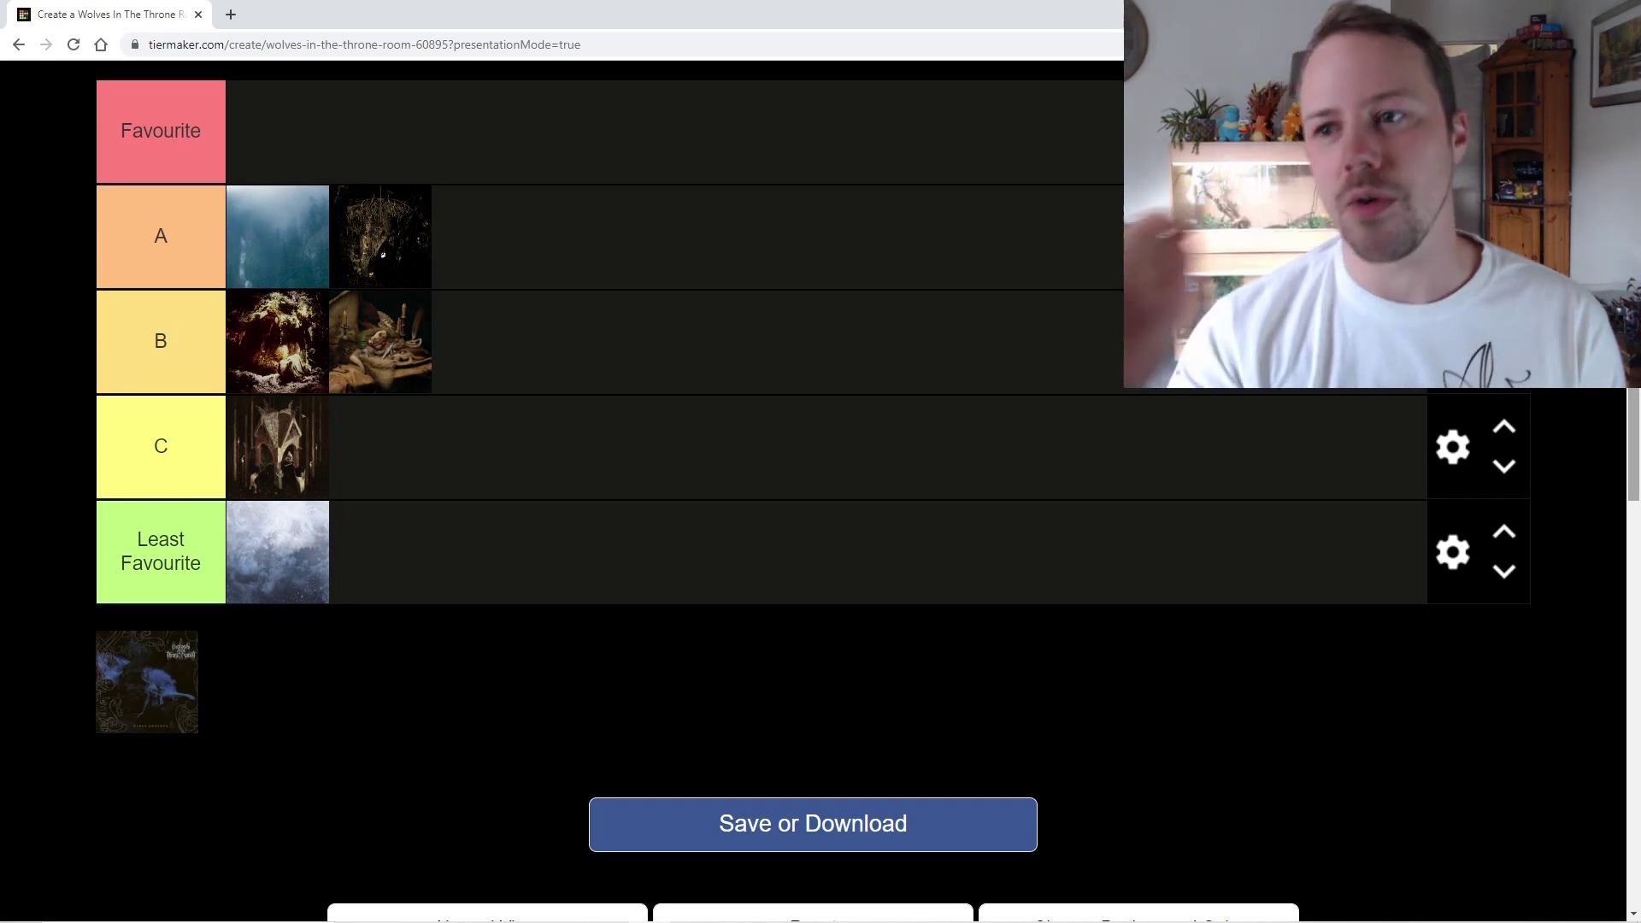
Add a new row above tier A and label it S.
click(1453, 236)
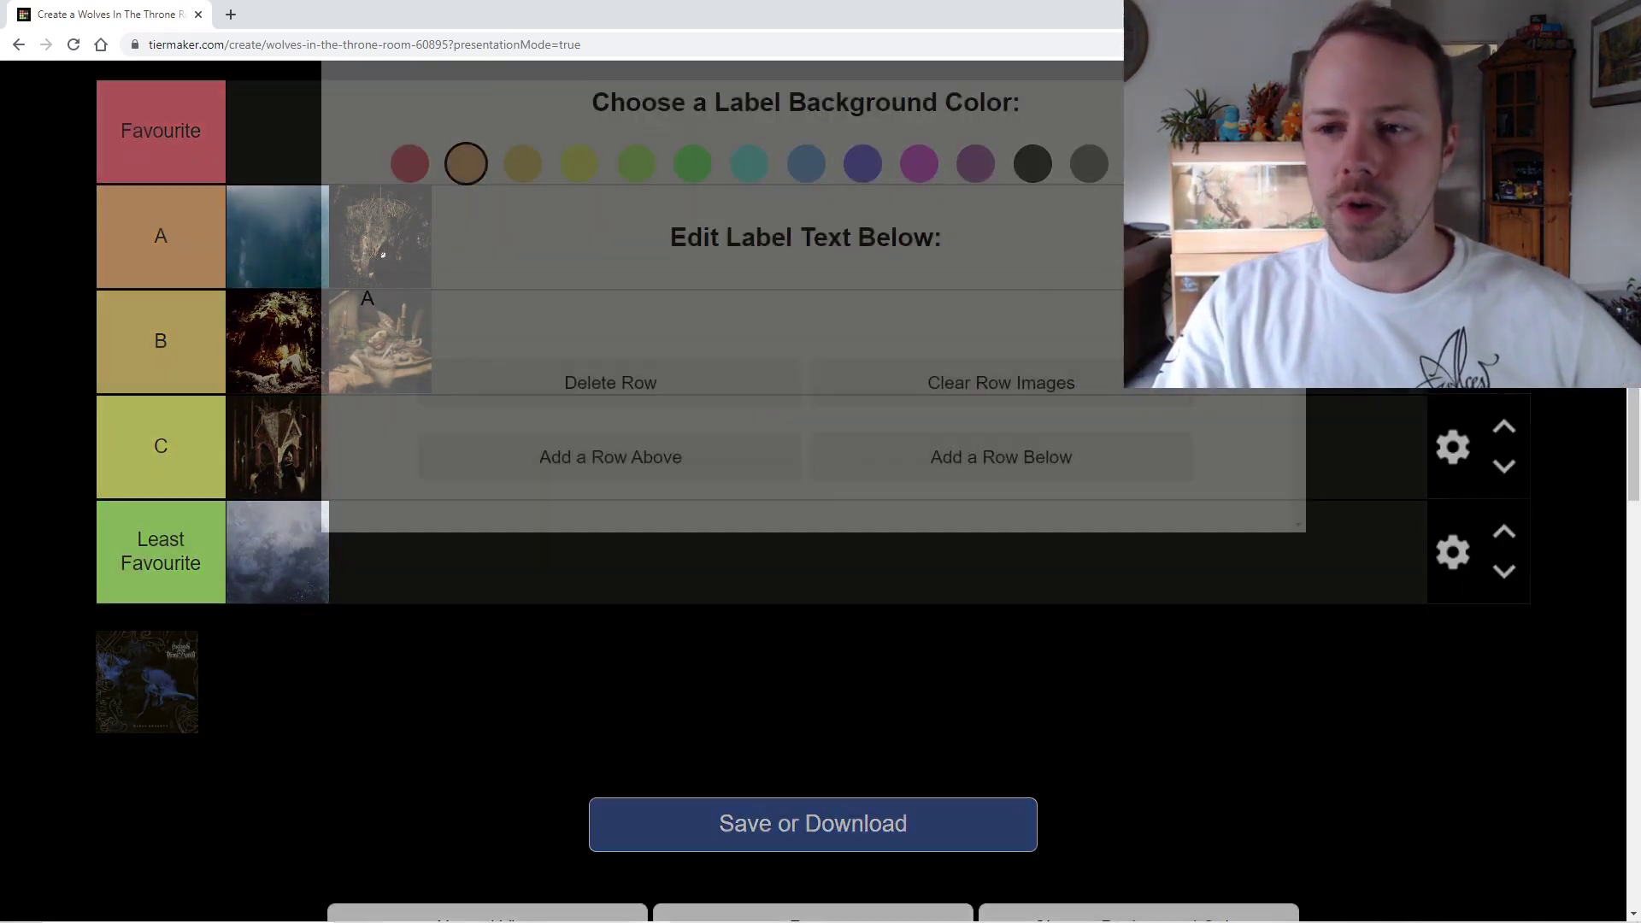
click(722, 460)
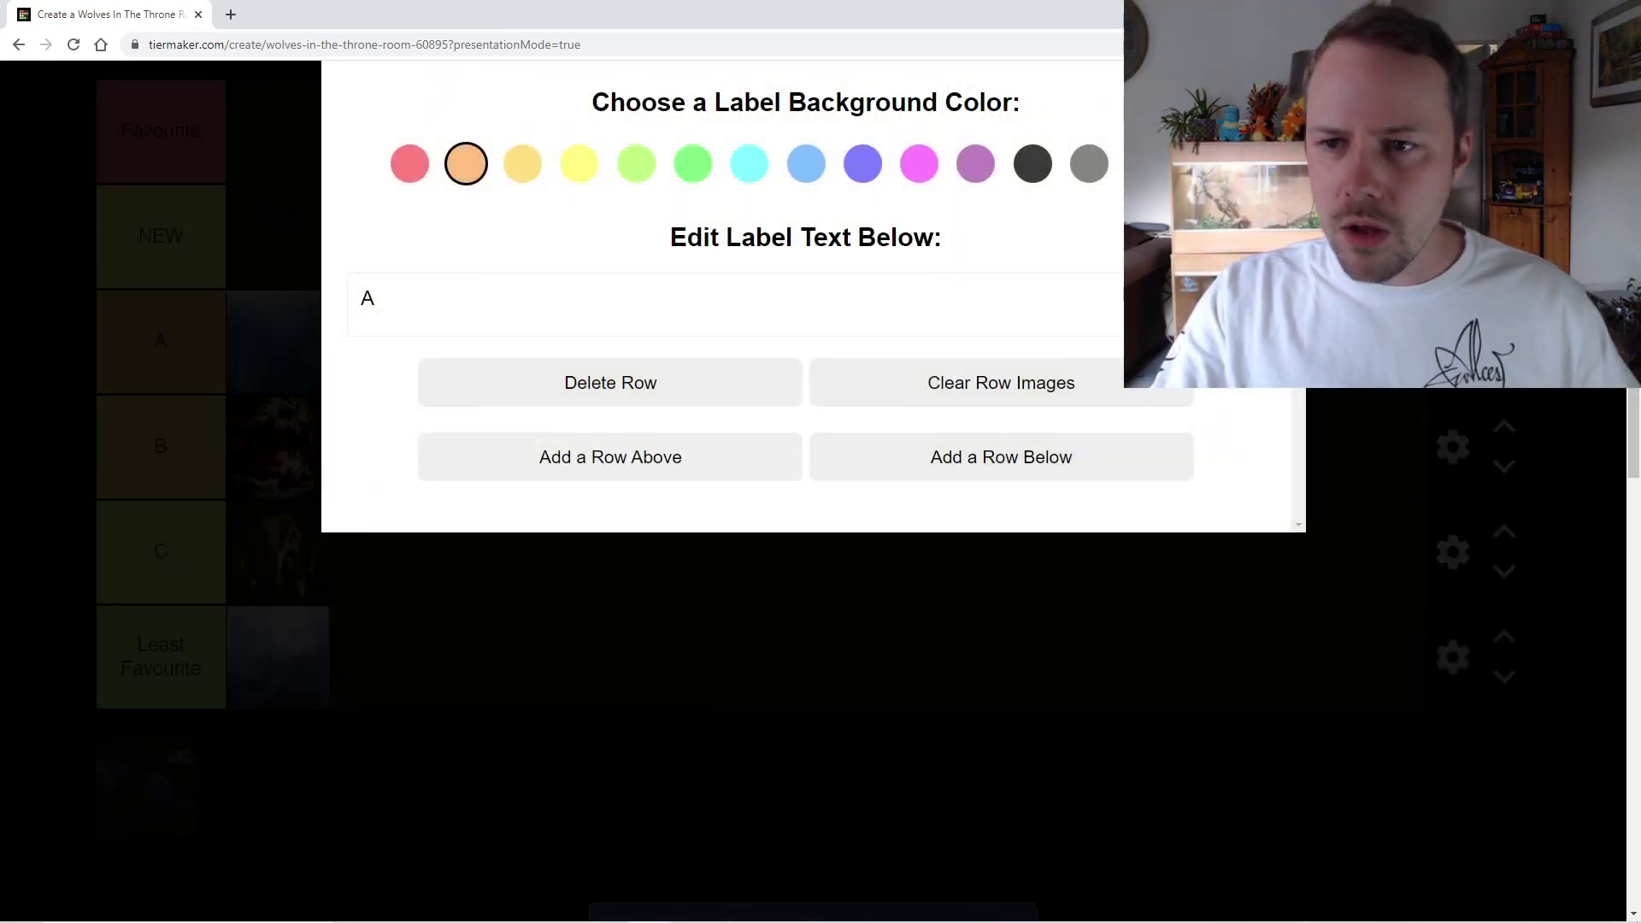
key(Escape)
drag(176, 265, 3, 257)
key(Caps_Lock)
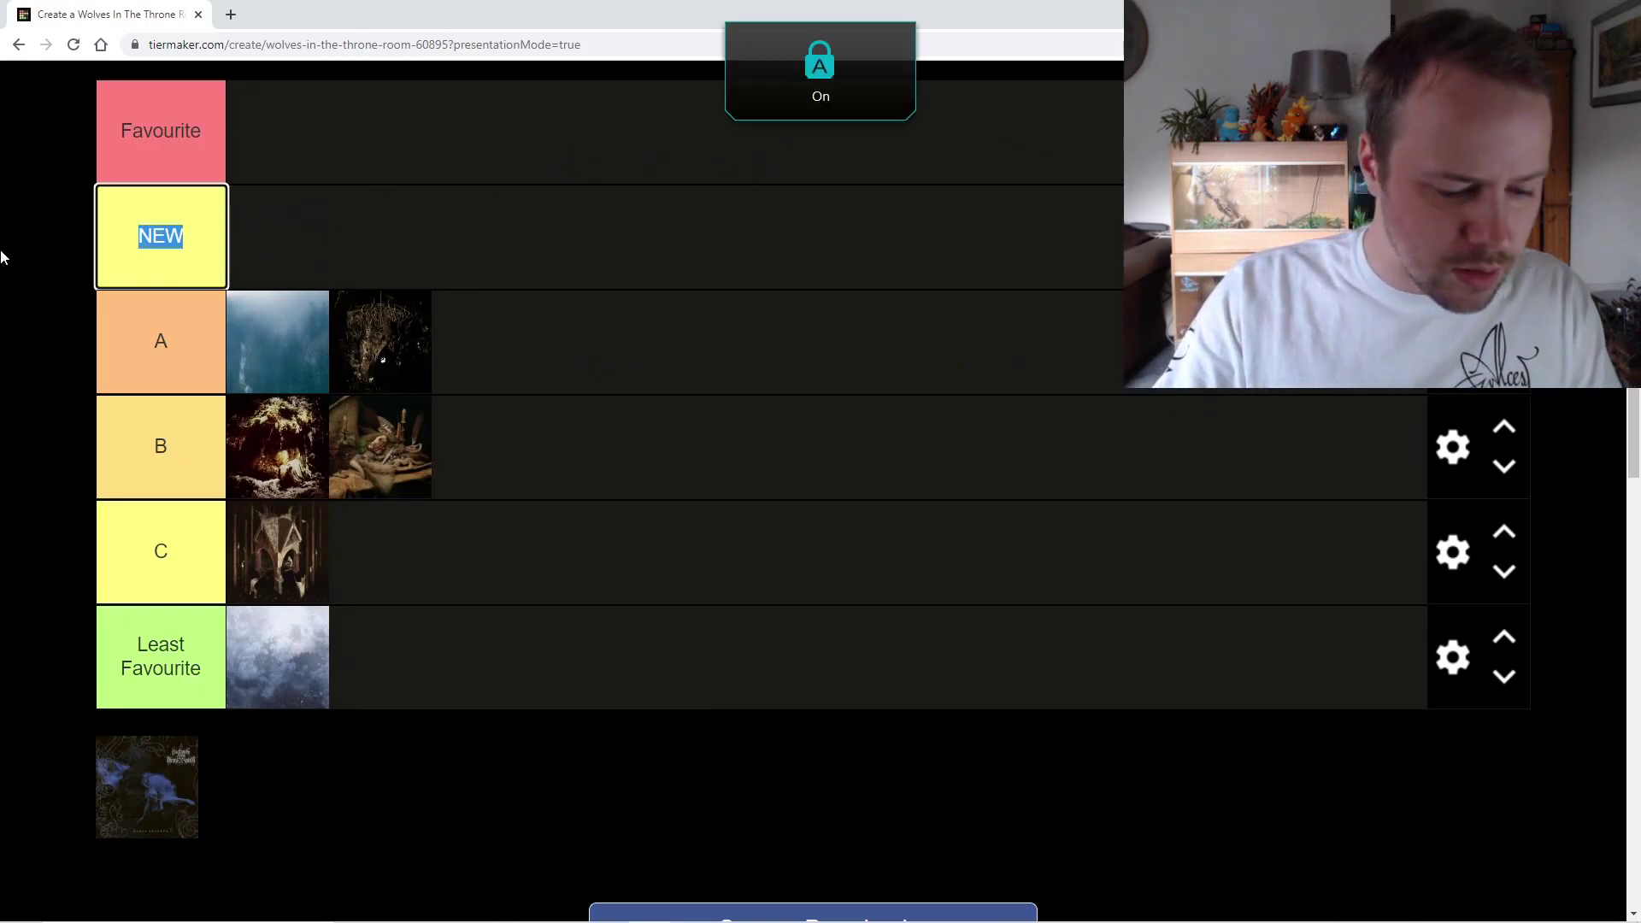
text(S)
key(Caps_Lock)
Move the foggy blue-green cover from tier A up into the S tier.
drag(277, 342, 291, 244)
click(502, 256)
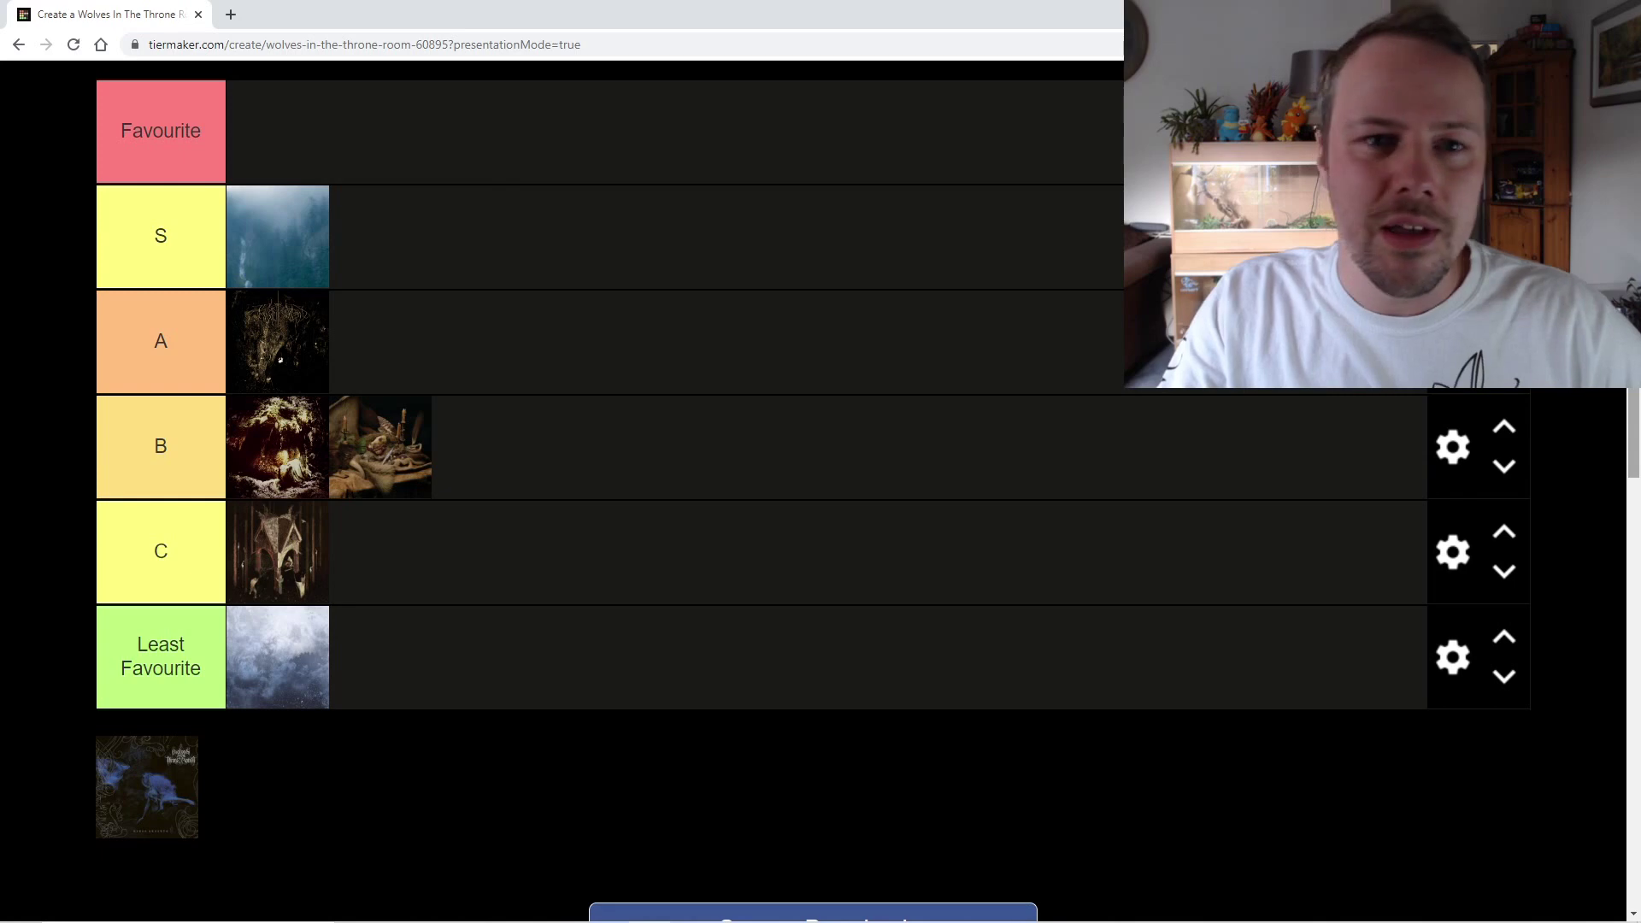
mouse_move(293, 238)
mouse_down()
mouse_move(288, 168)
mouse_move(291, 211)
mouse_up()
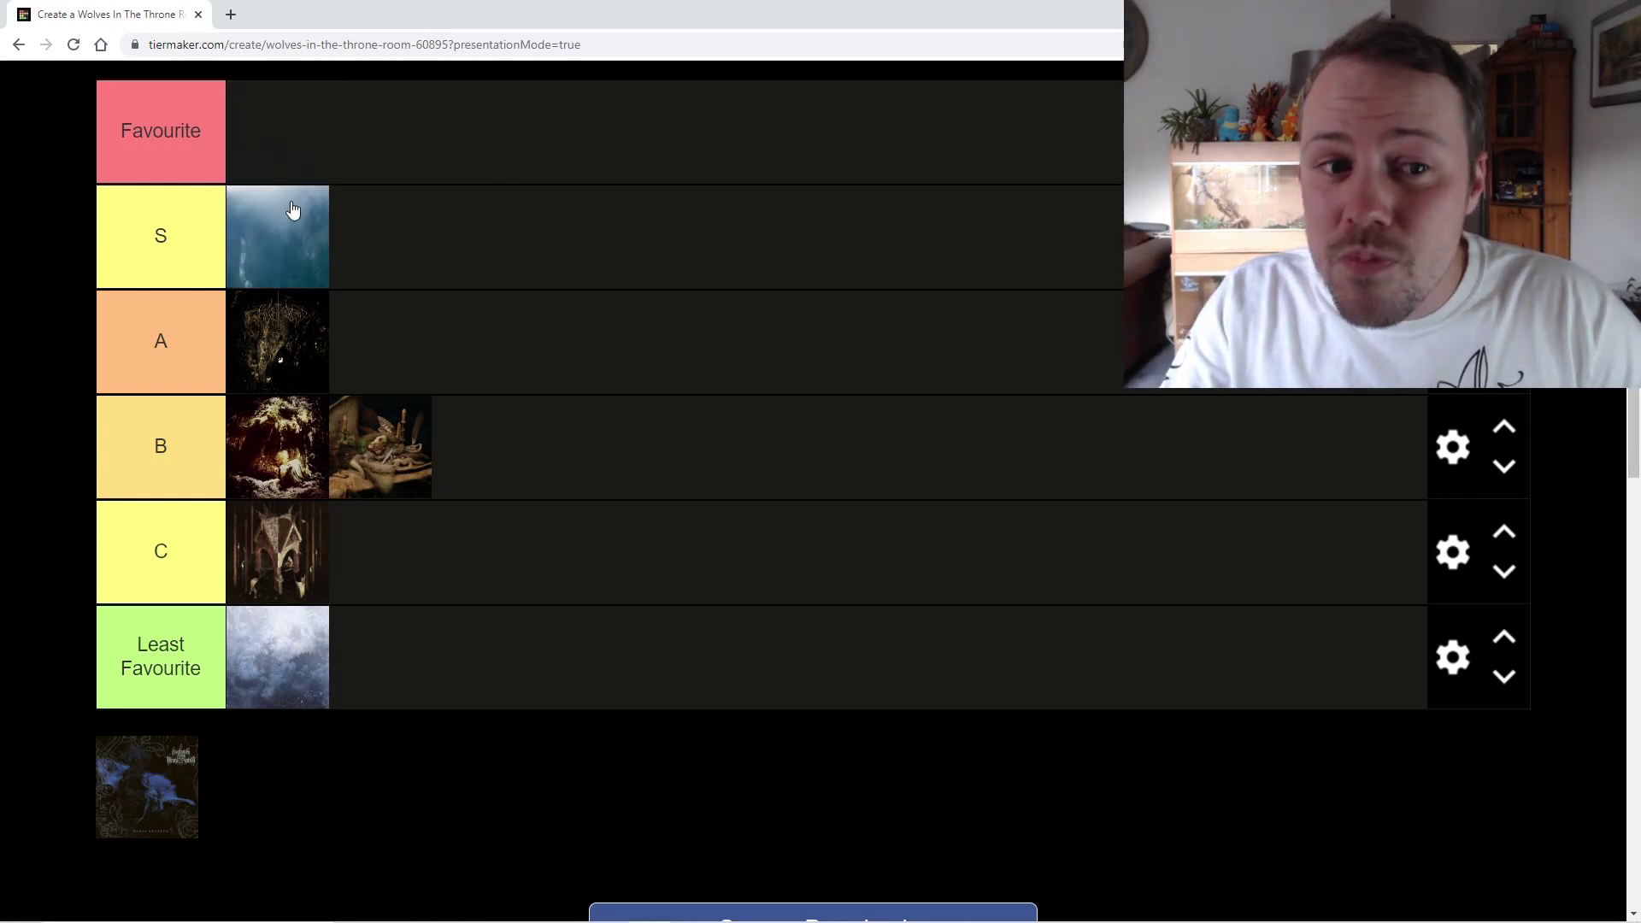
Put the last unranked cover, the blue creature artwork, in the Favourite tier.
drag(168, 781, 480, 150)
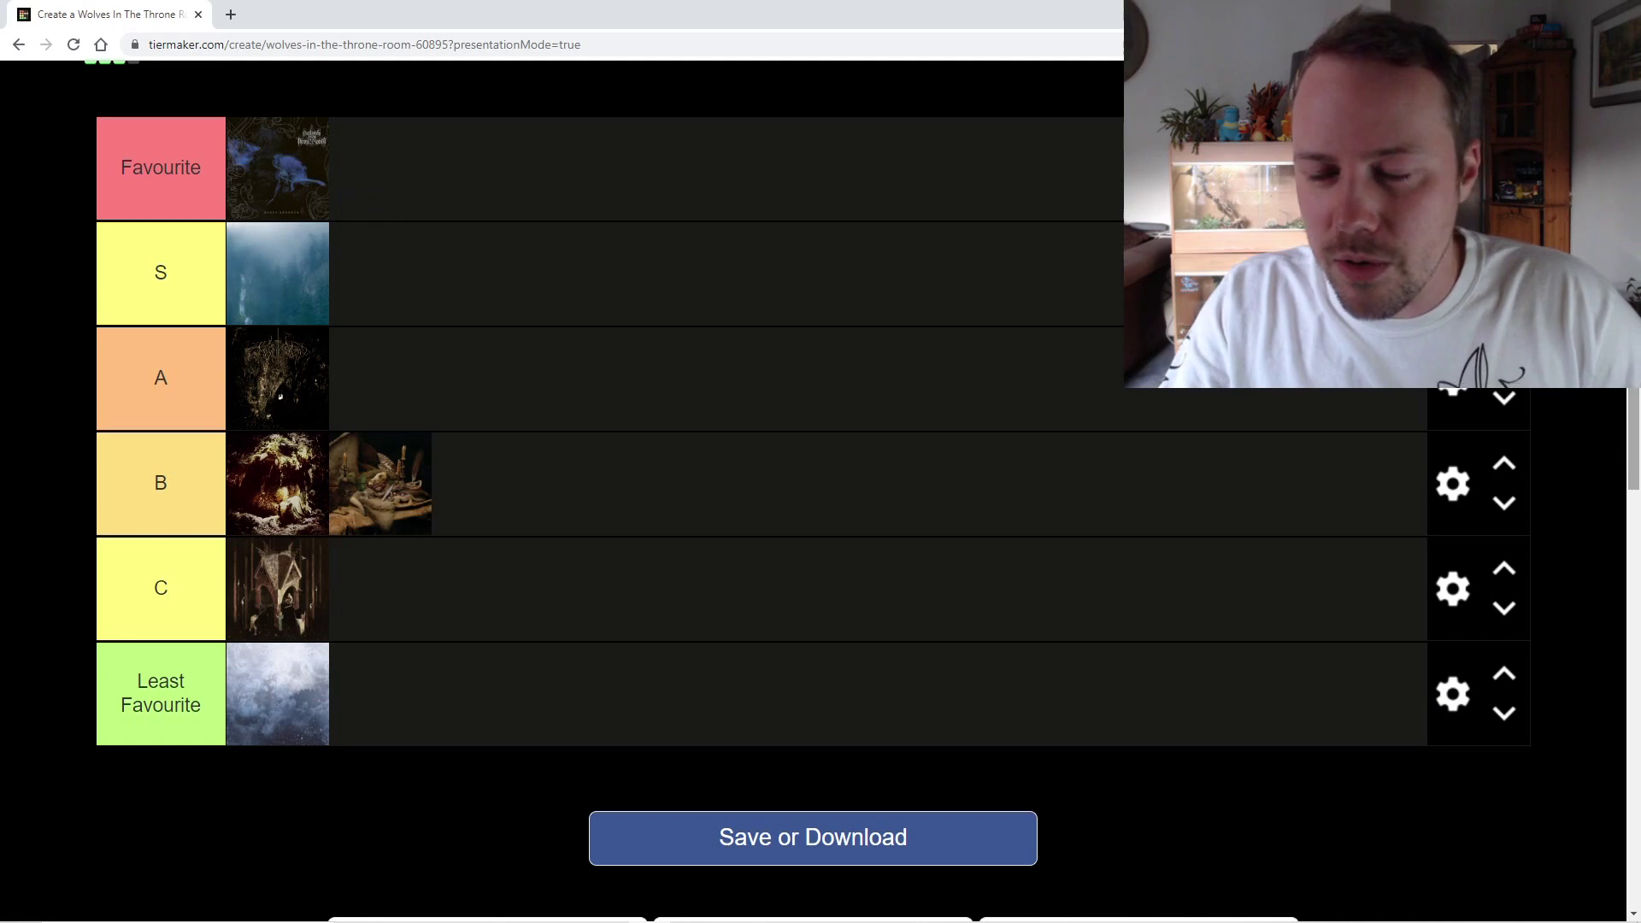
scroll(821, 487, down, 1)
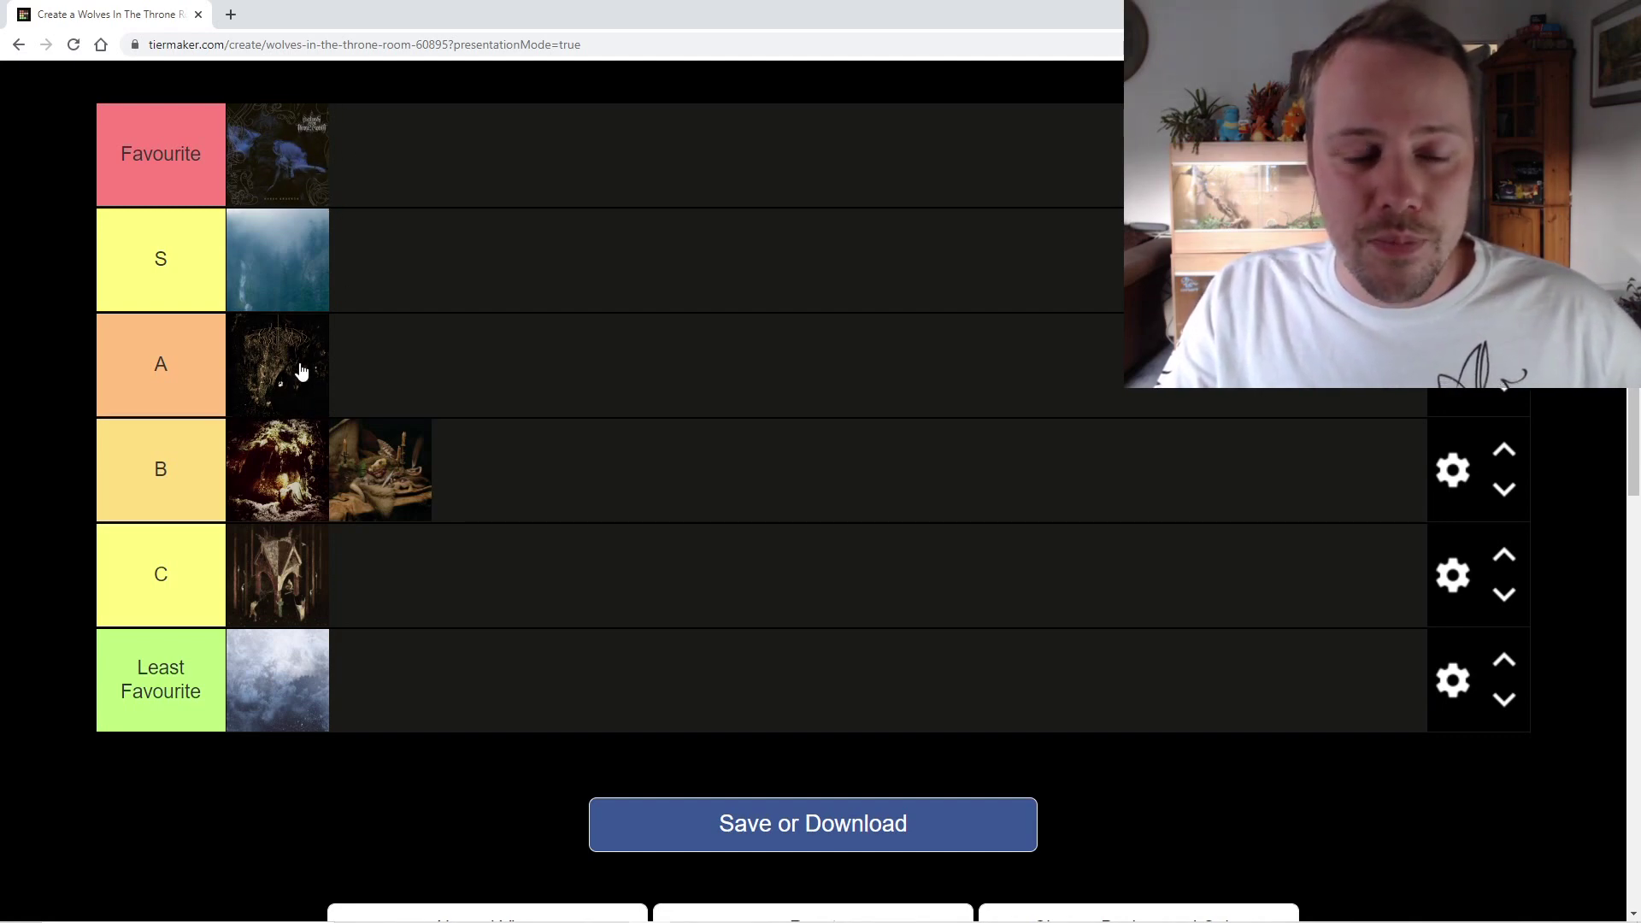
drag(301, 371, 306, 371)
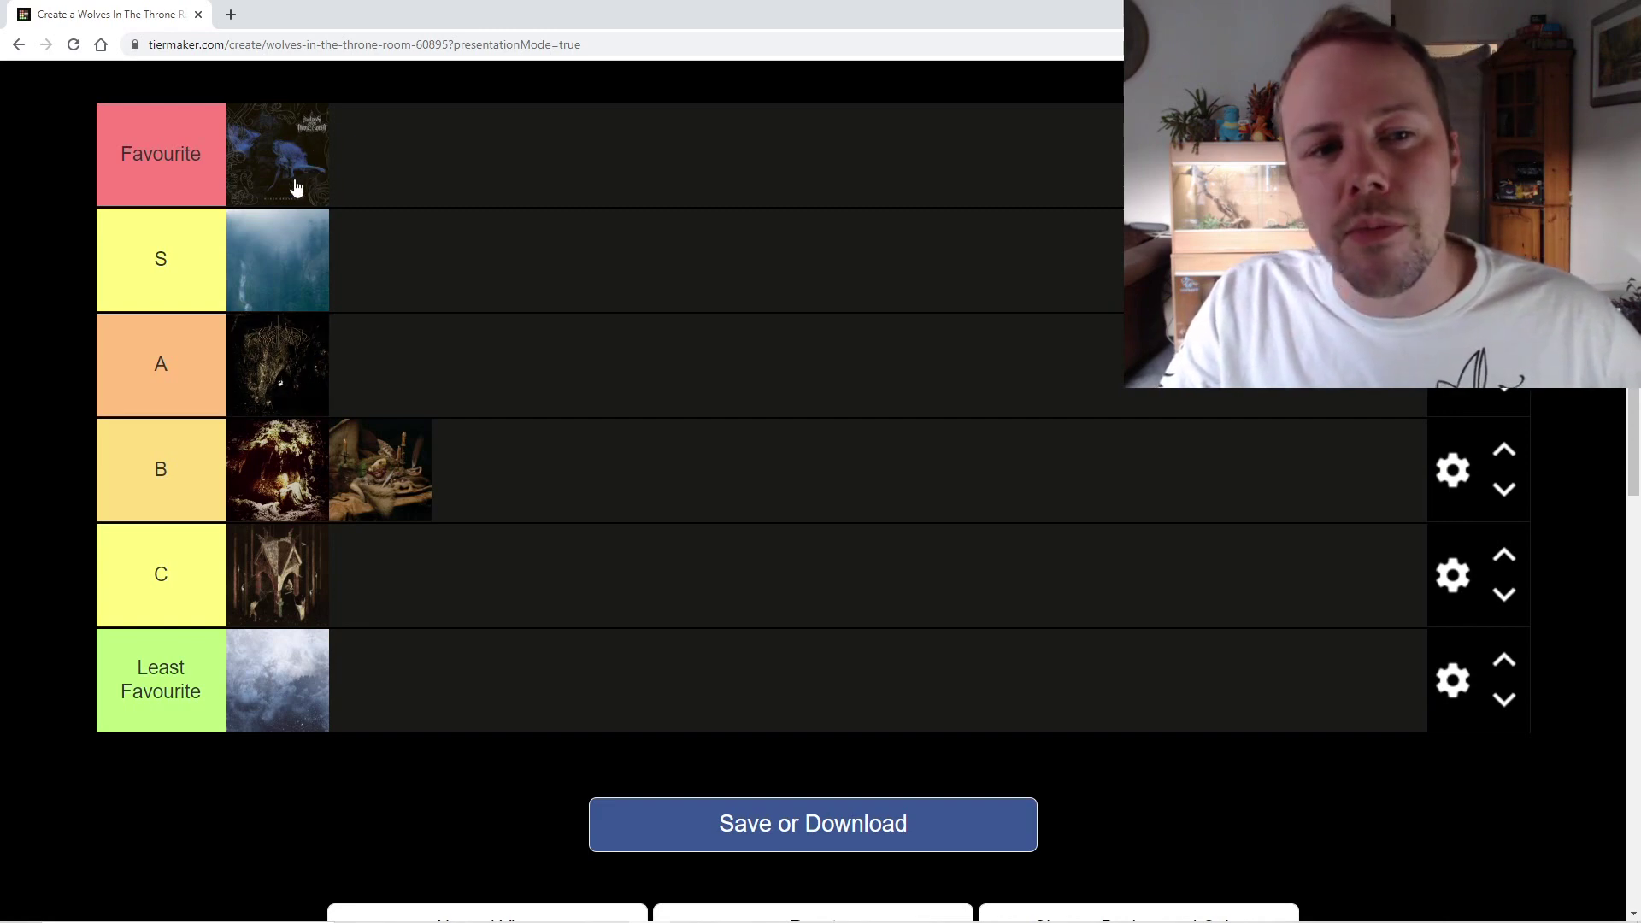
drag(295, 187, 304, 186)
scroll(761, 222, down, 1)
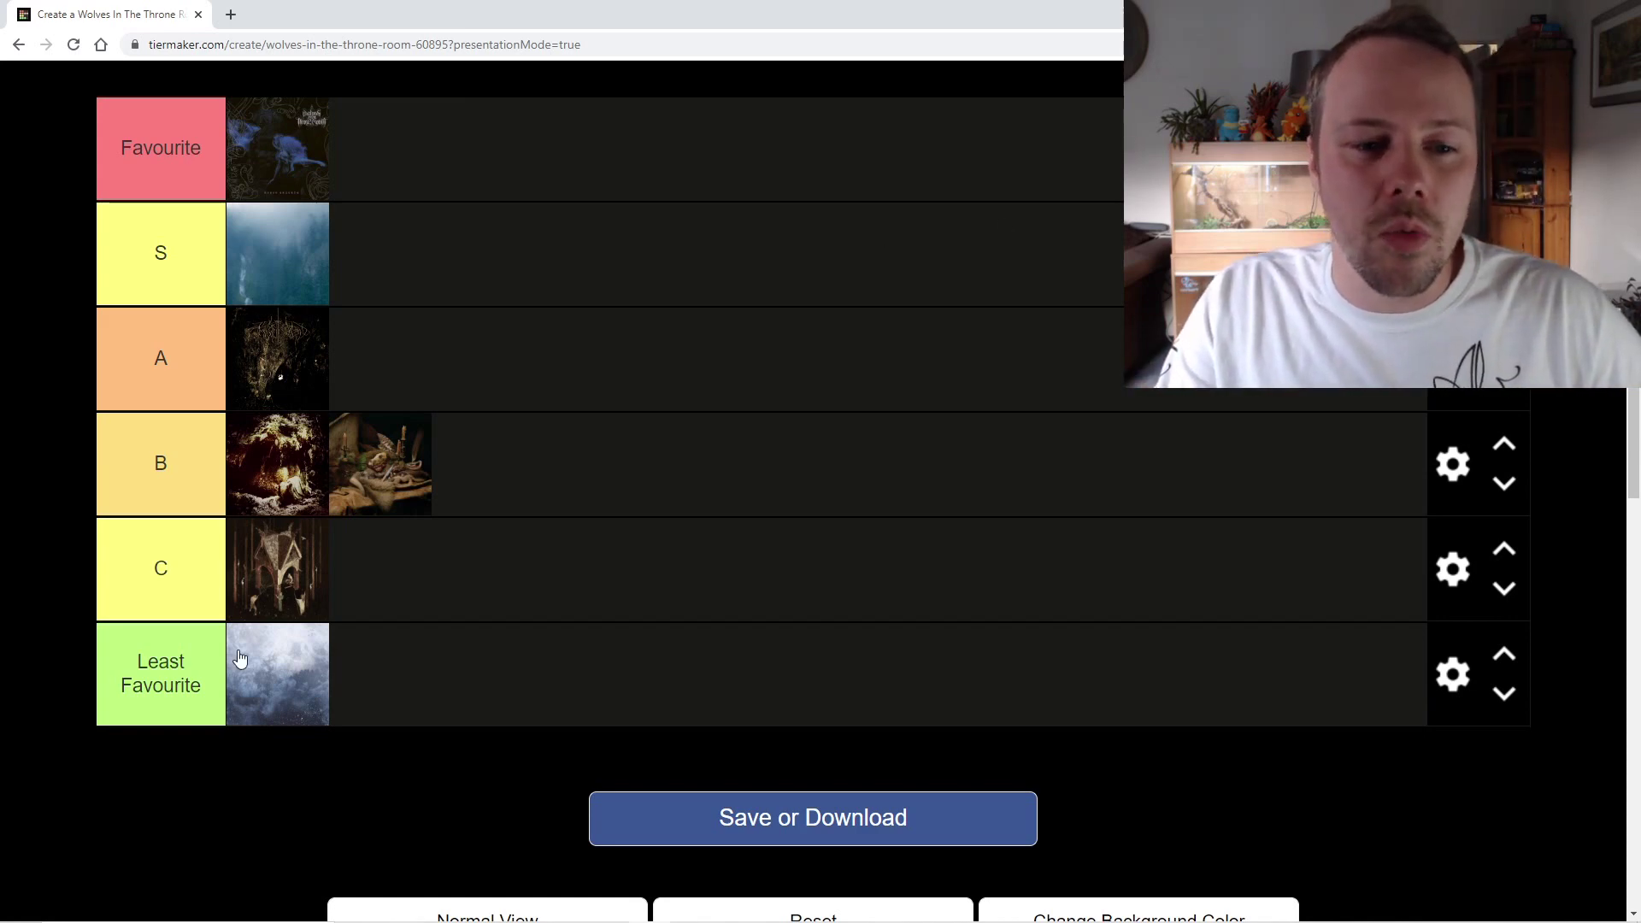
drag(1636, 421, 1637, 421)
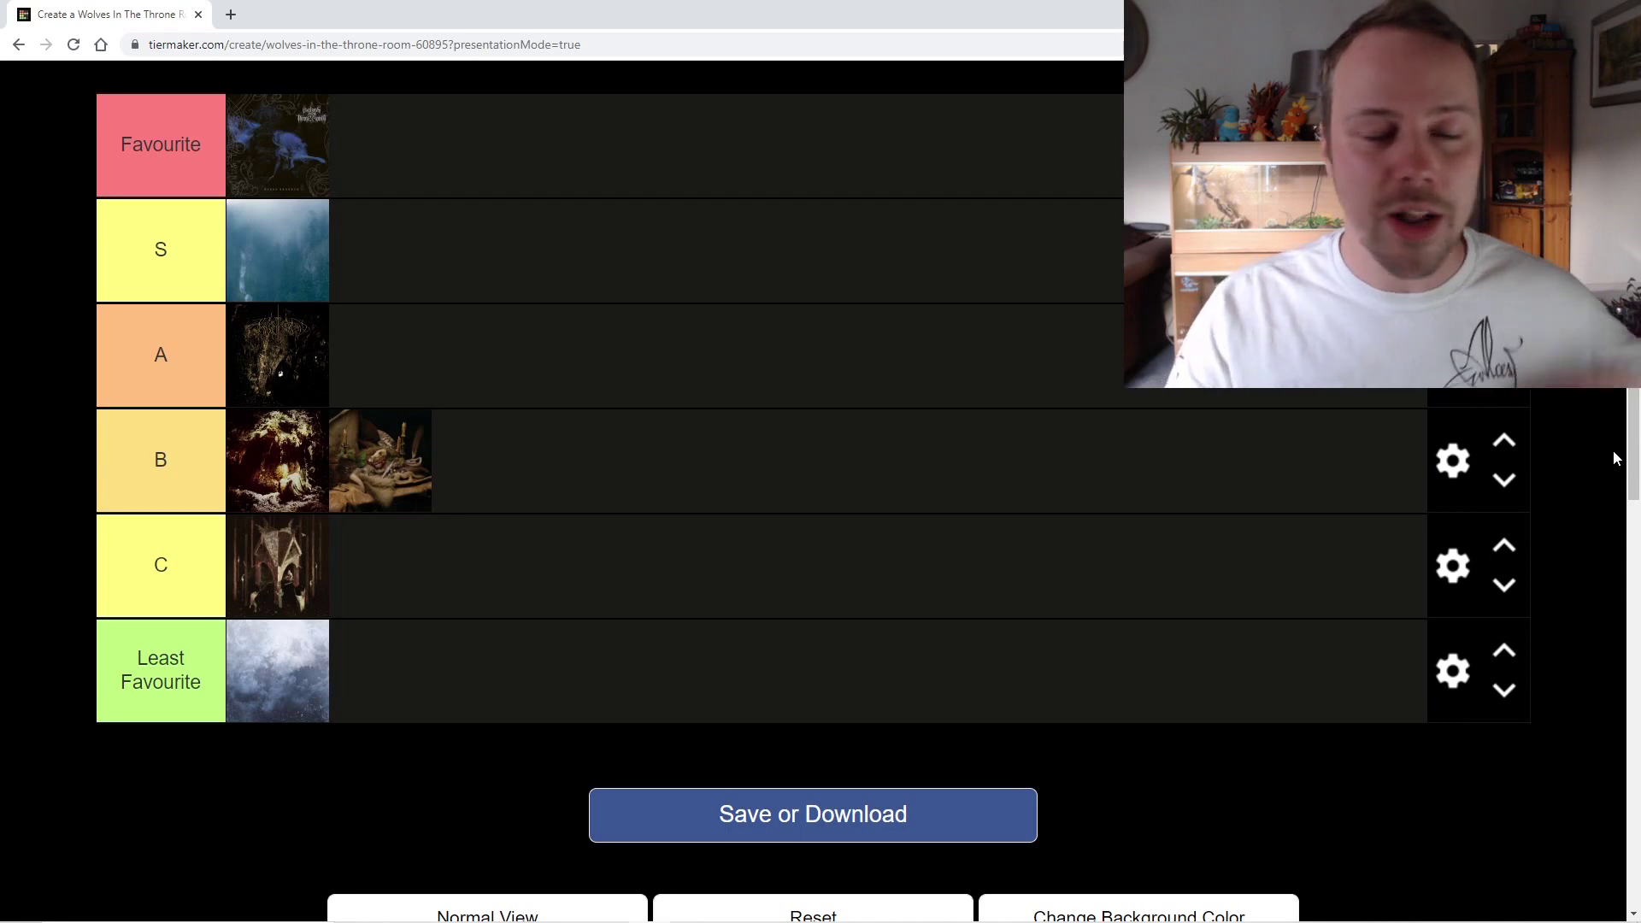